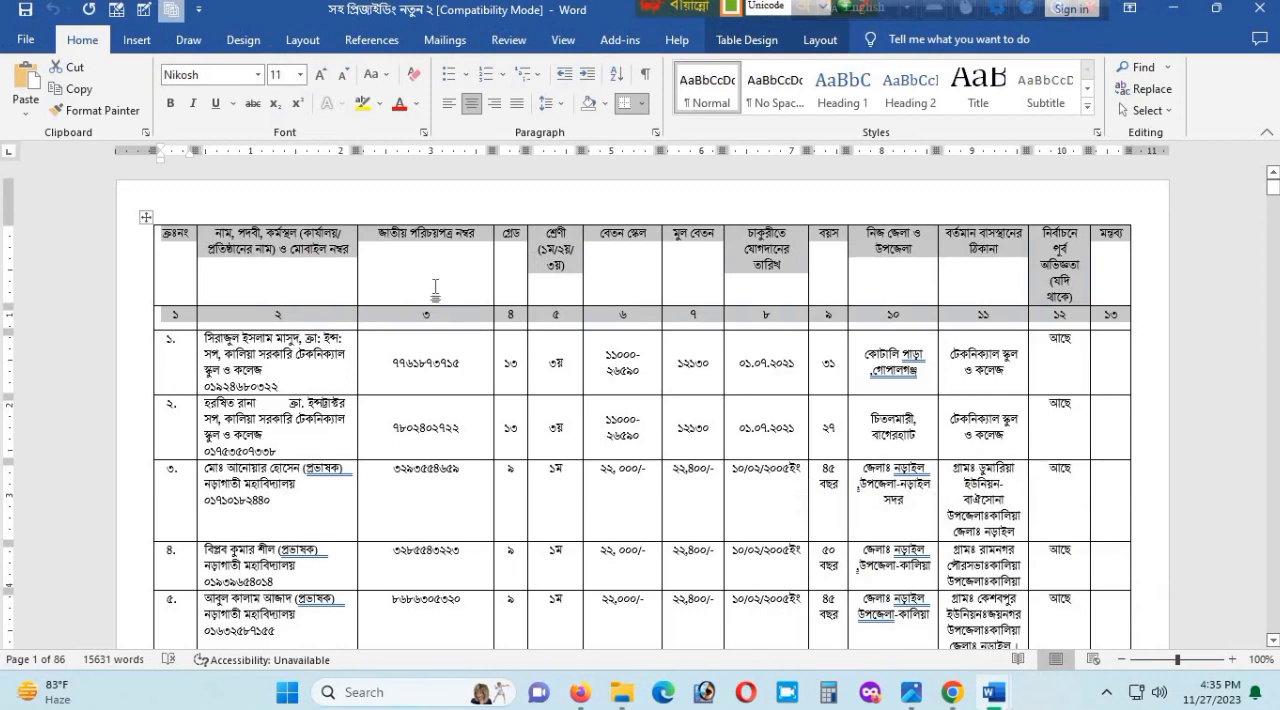
- Examine the two heading rows and the automatic serial-number column of the finished staff table across its first two pages
click(435, 286)
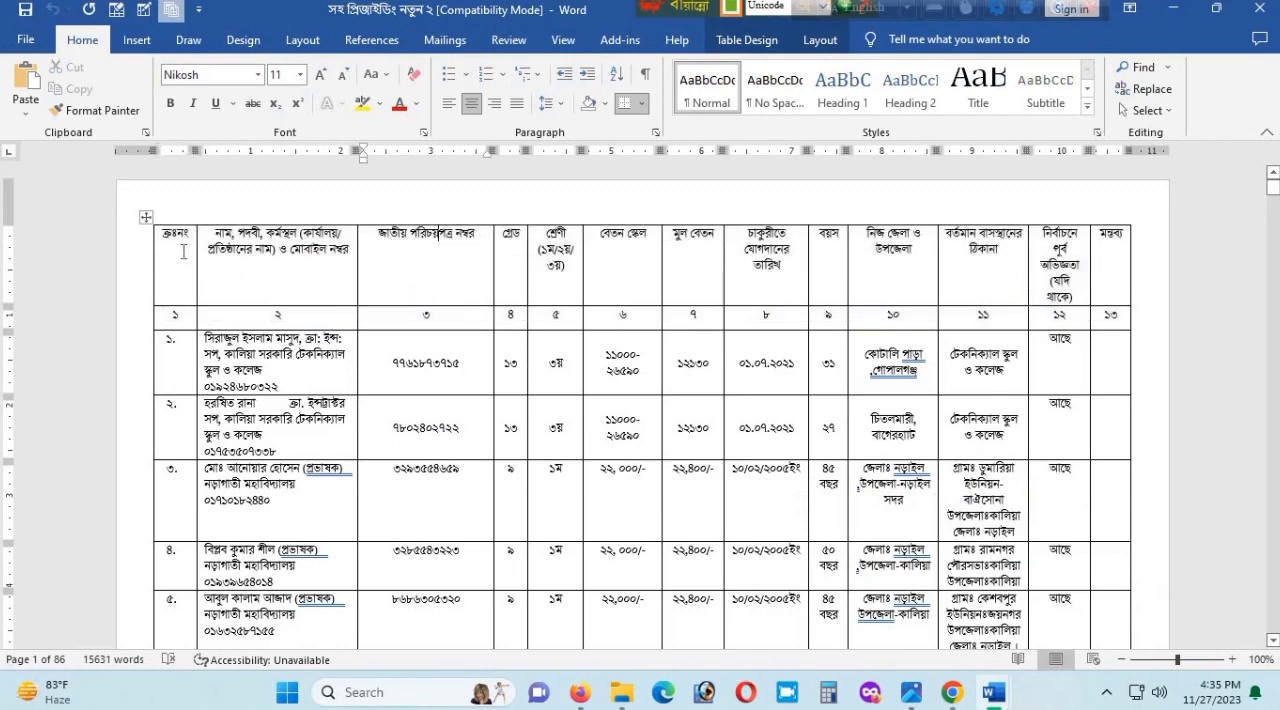
drag(179, 243, 1048, 300)
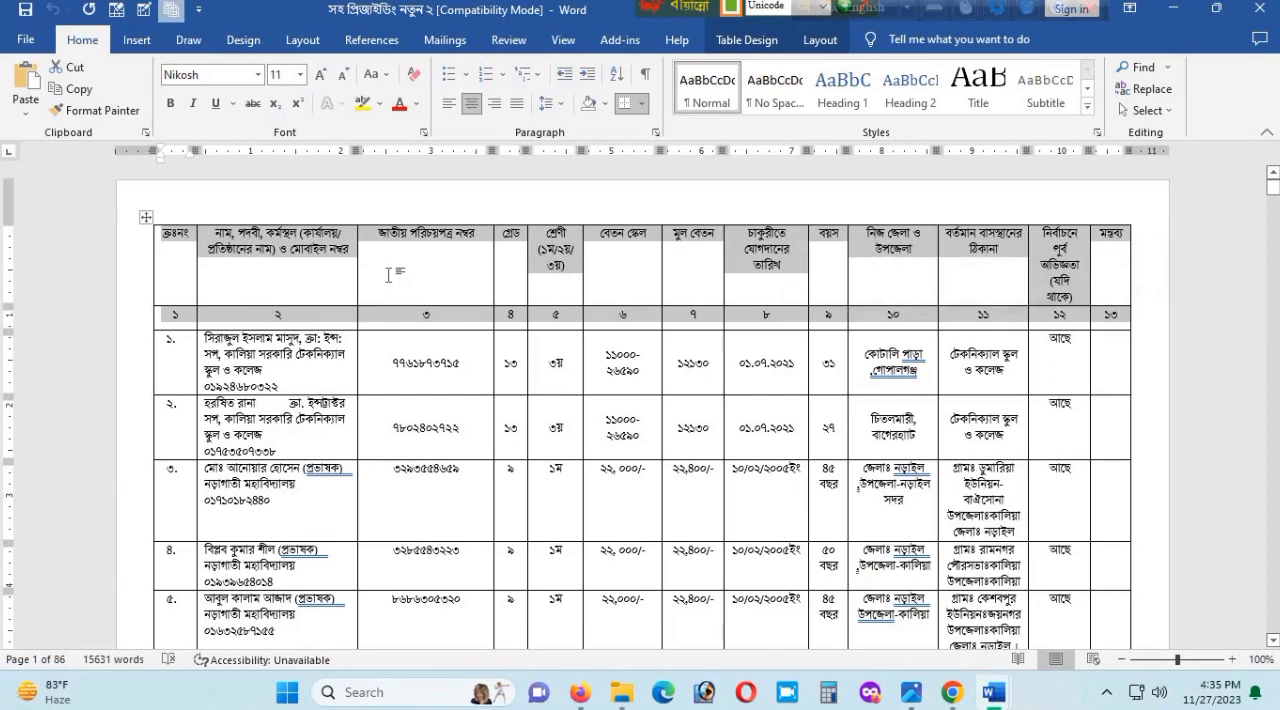
click(458, 261)
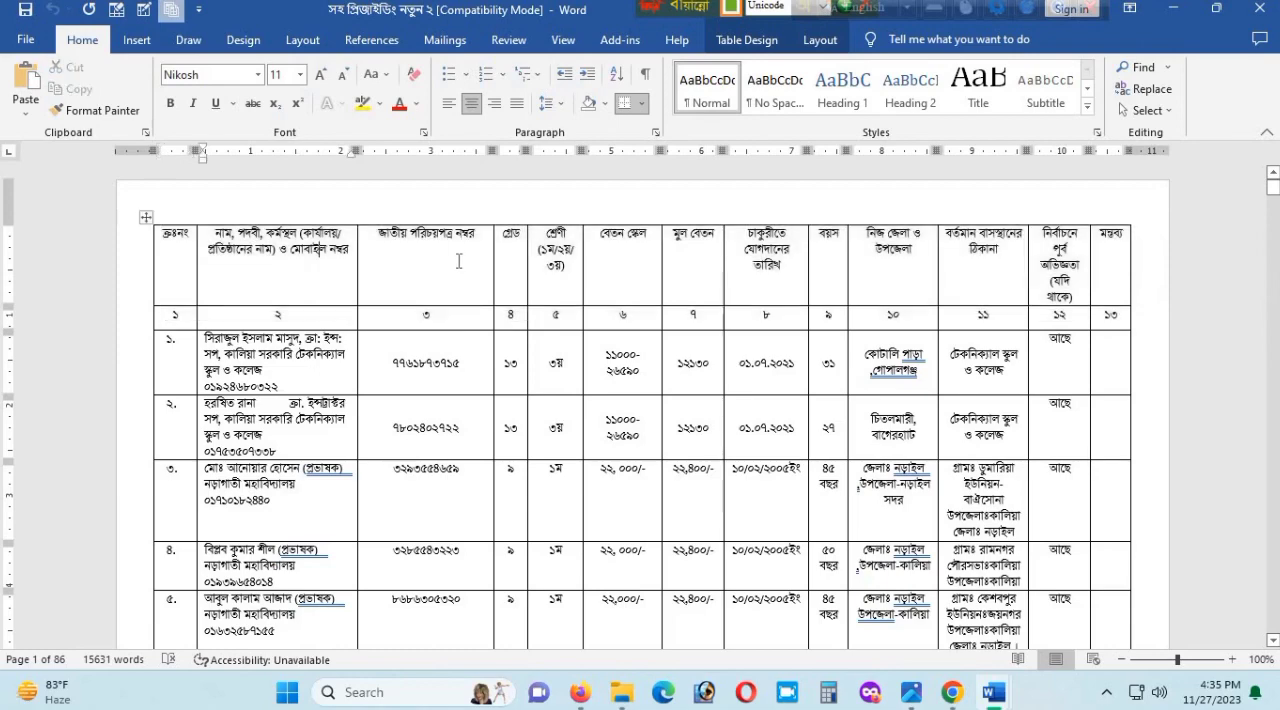
scroll(352, 295, down, 5)
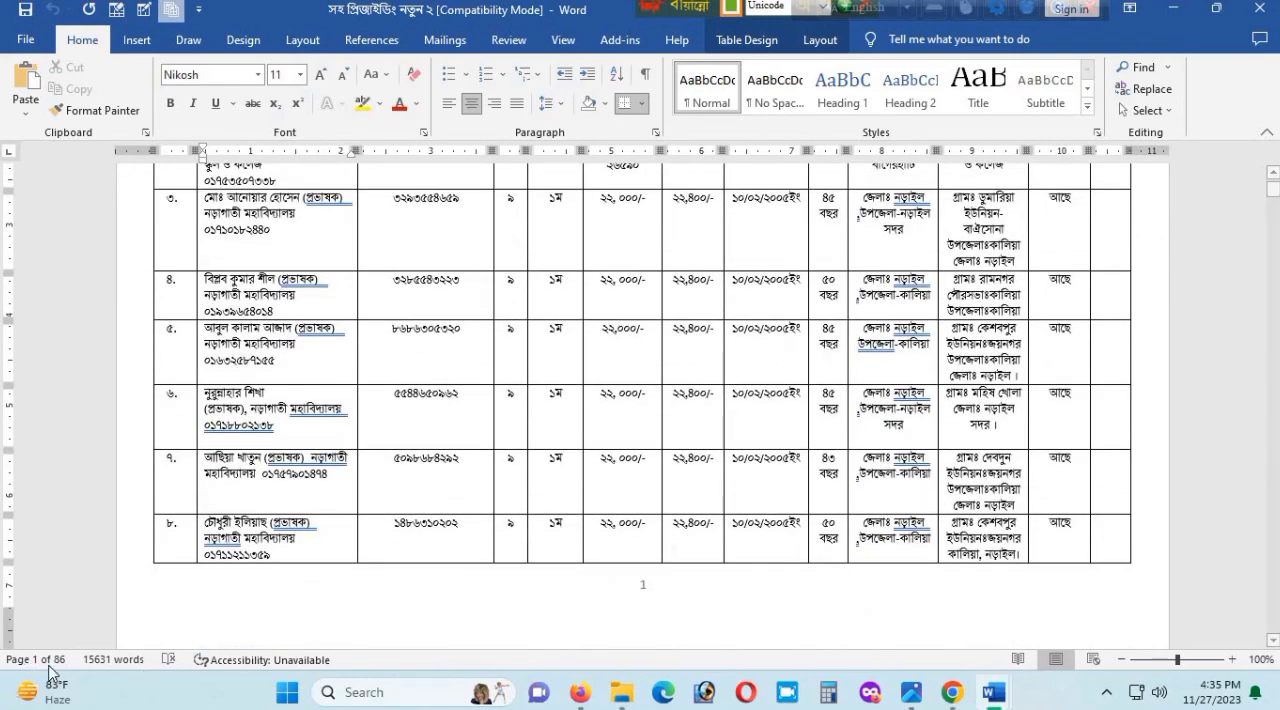
scroll(194, 278, up, 5)
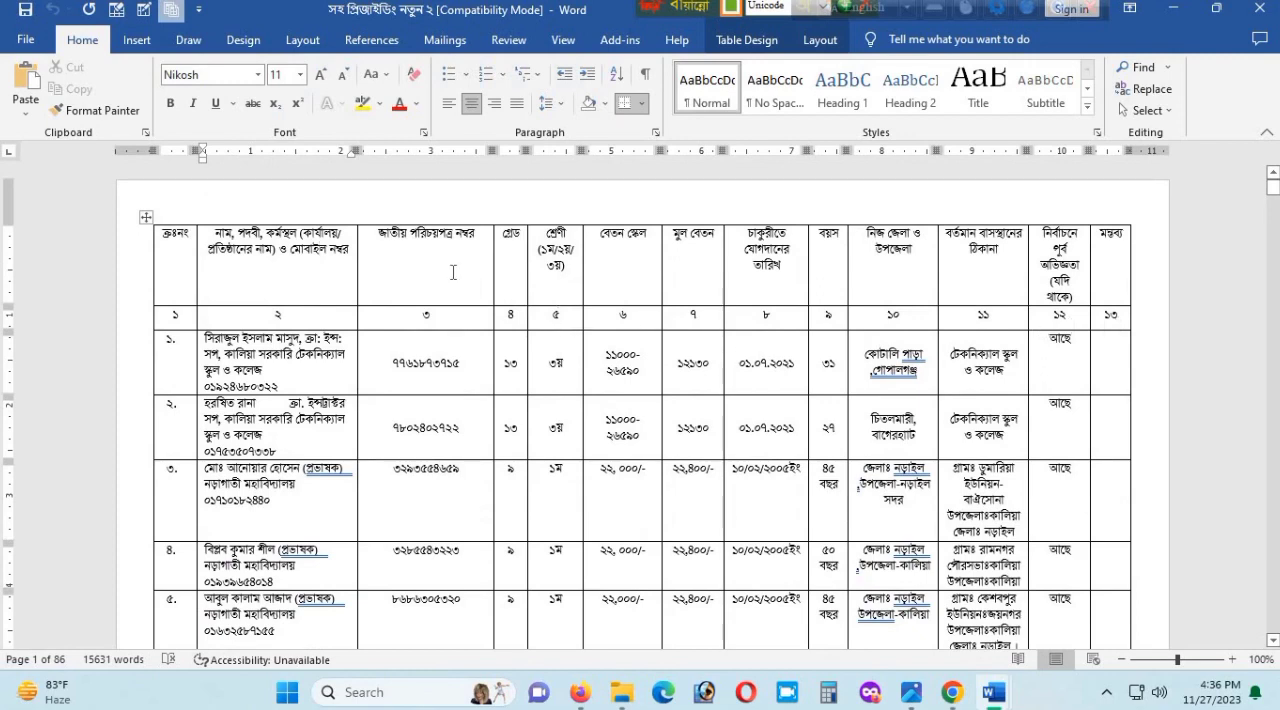
scroll(472, 290, down, 10)
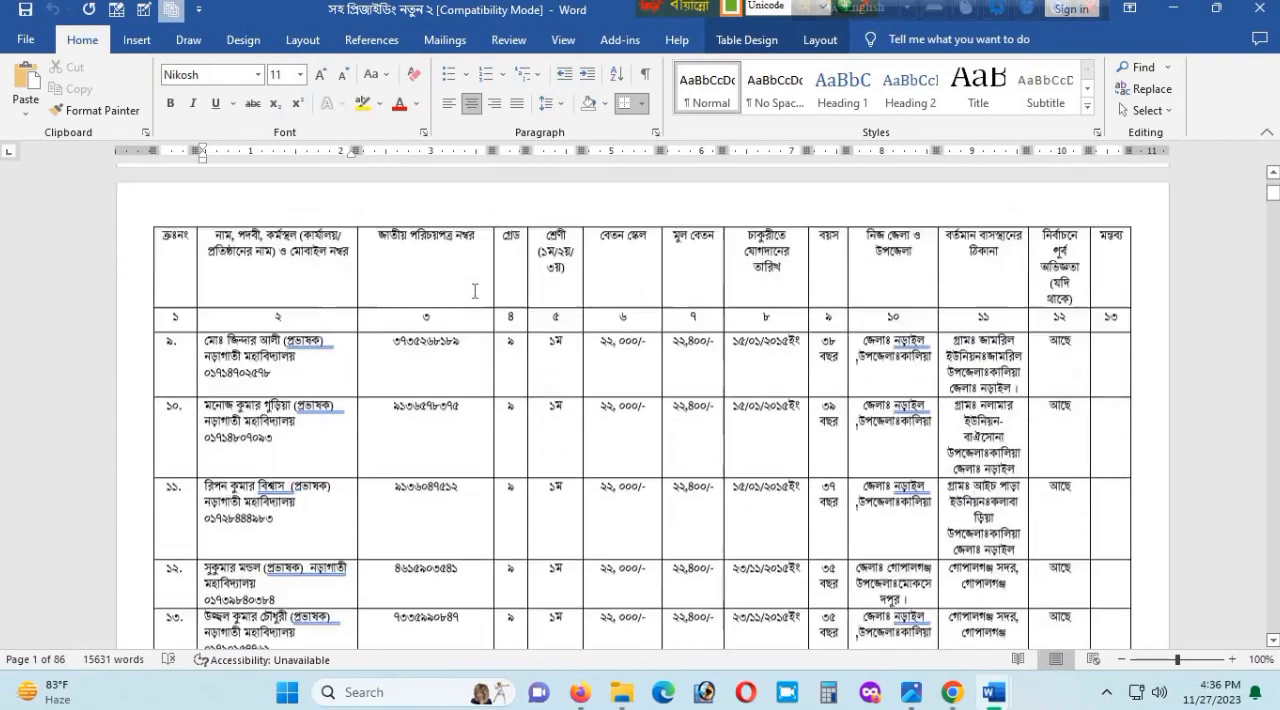
scroll(475, 290, up, 3)
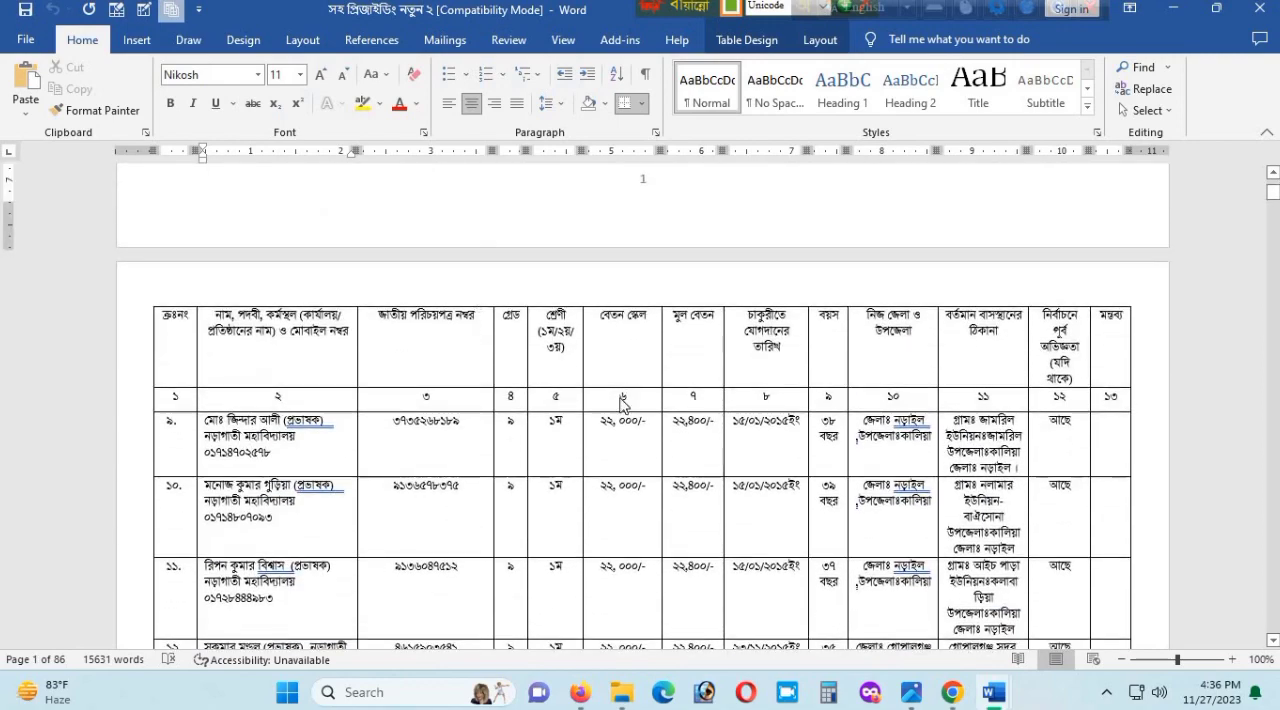
scroll(618, 400, up, 3)
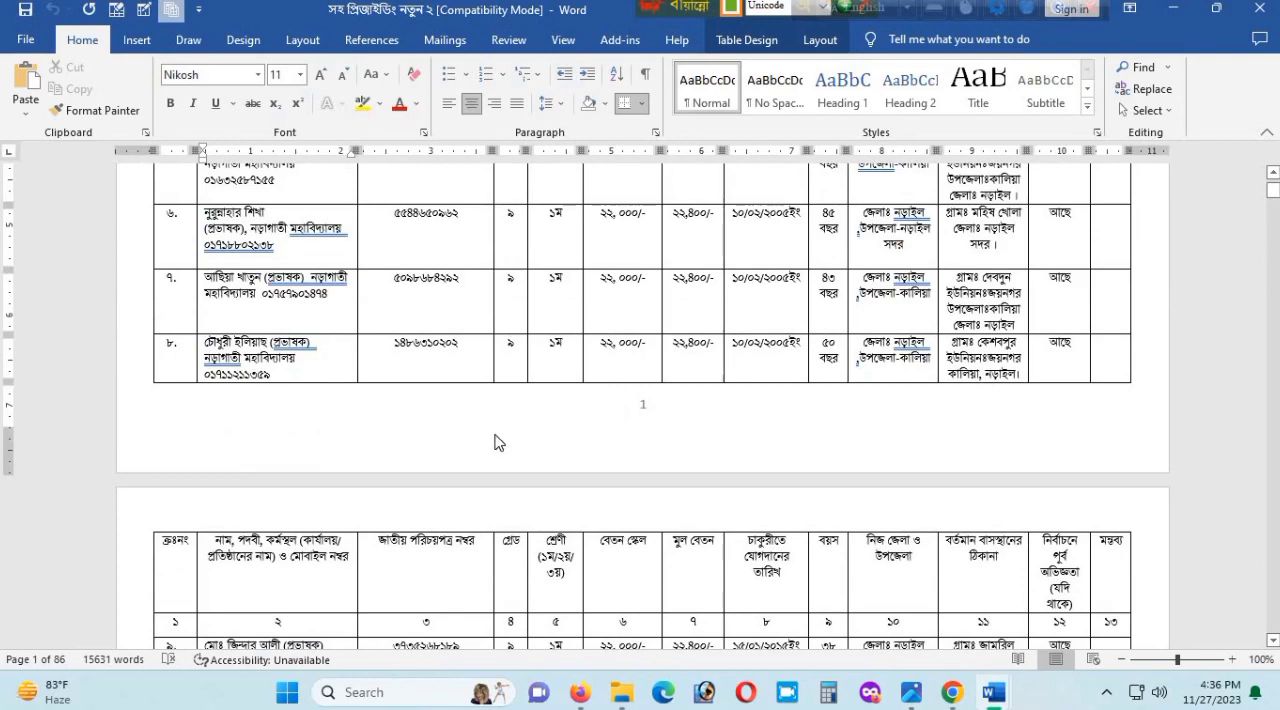
scroll(491, 437, up, 6)
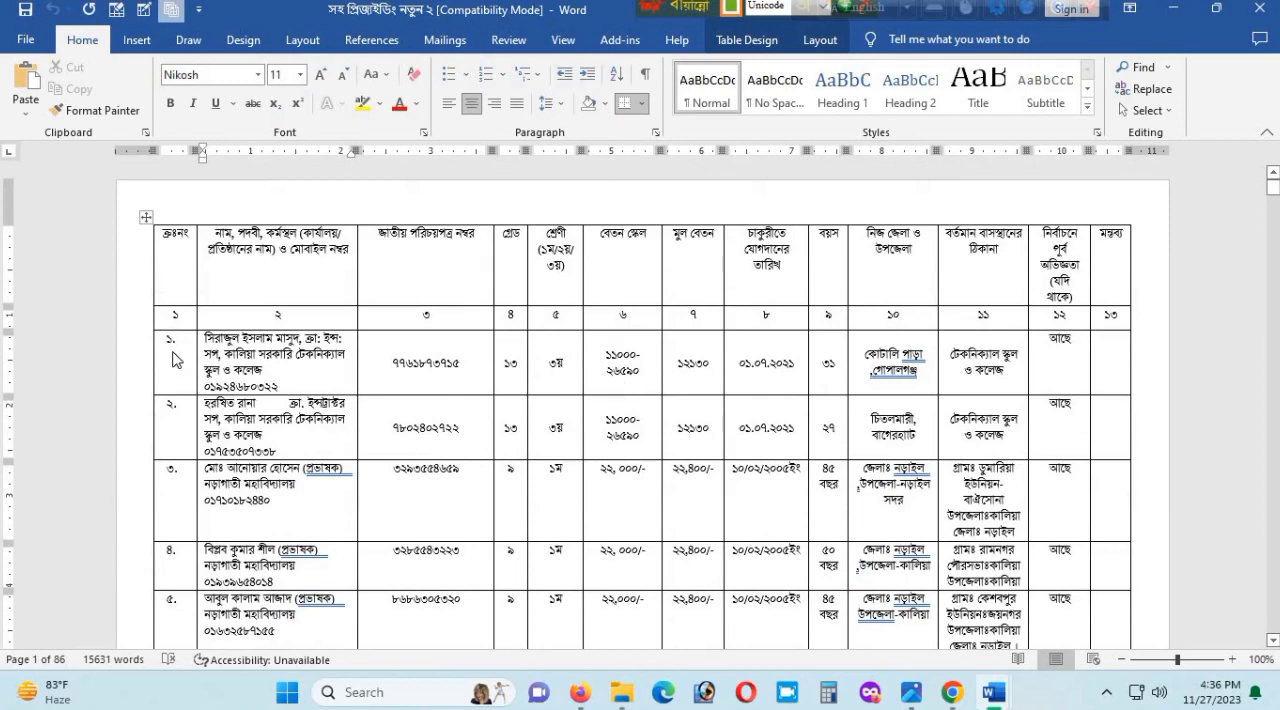
click(186, 443)
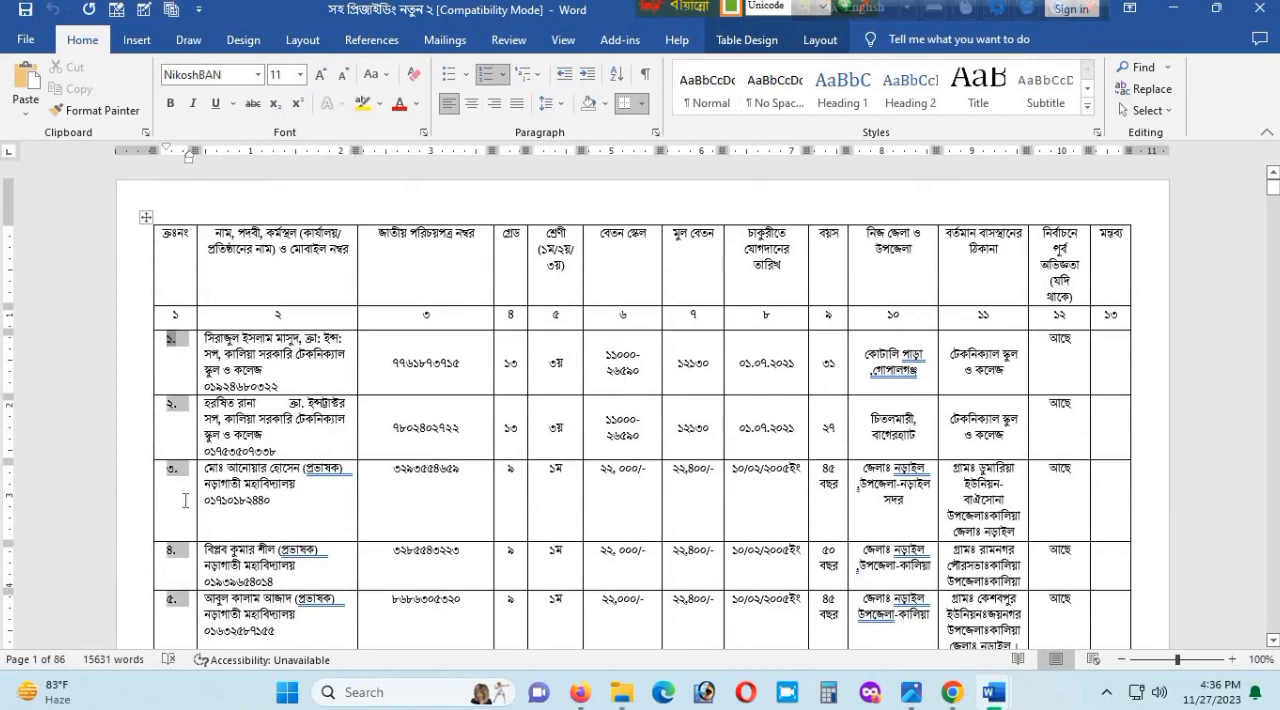
scroll(185, 501, down, 3)
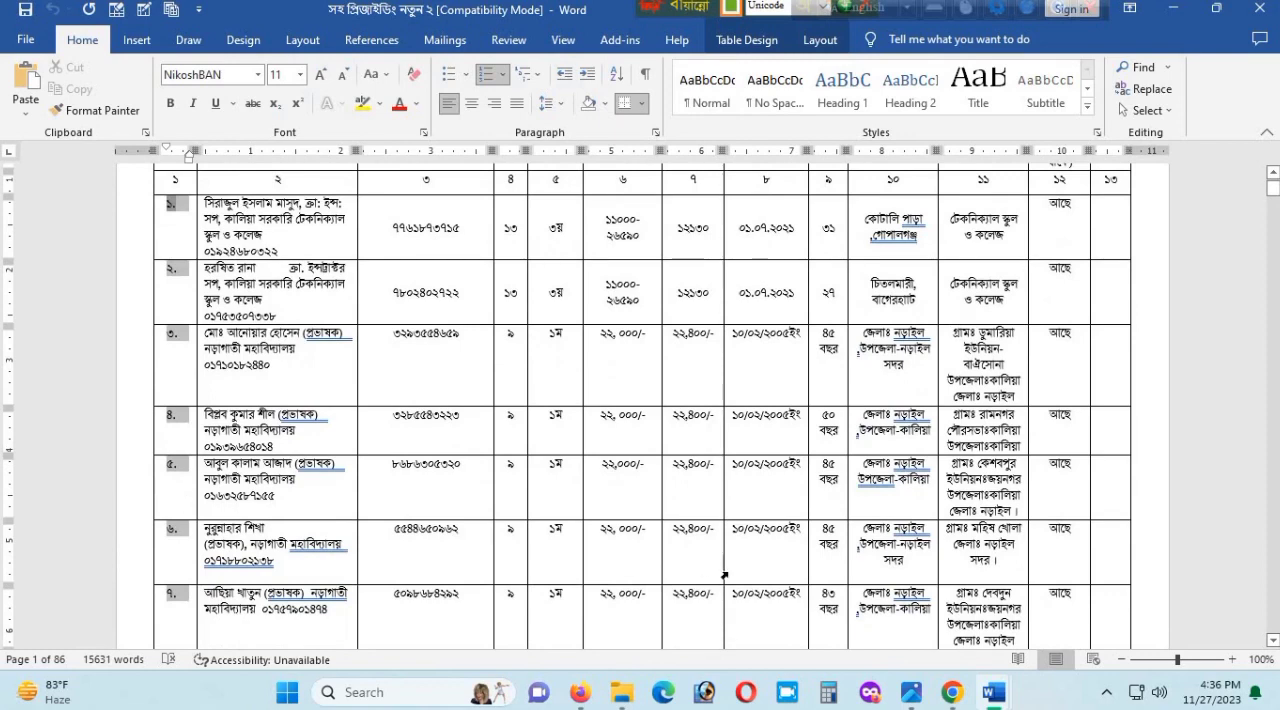
- Switch to Document1 and add two empty rows below the row with serial number ২ in the table
mouse_move(1005, 698)
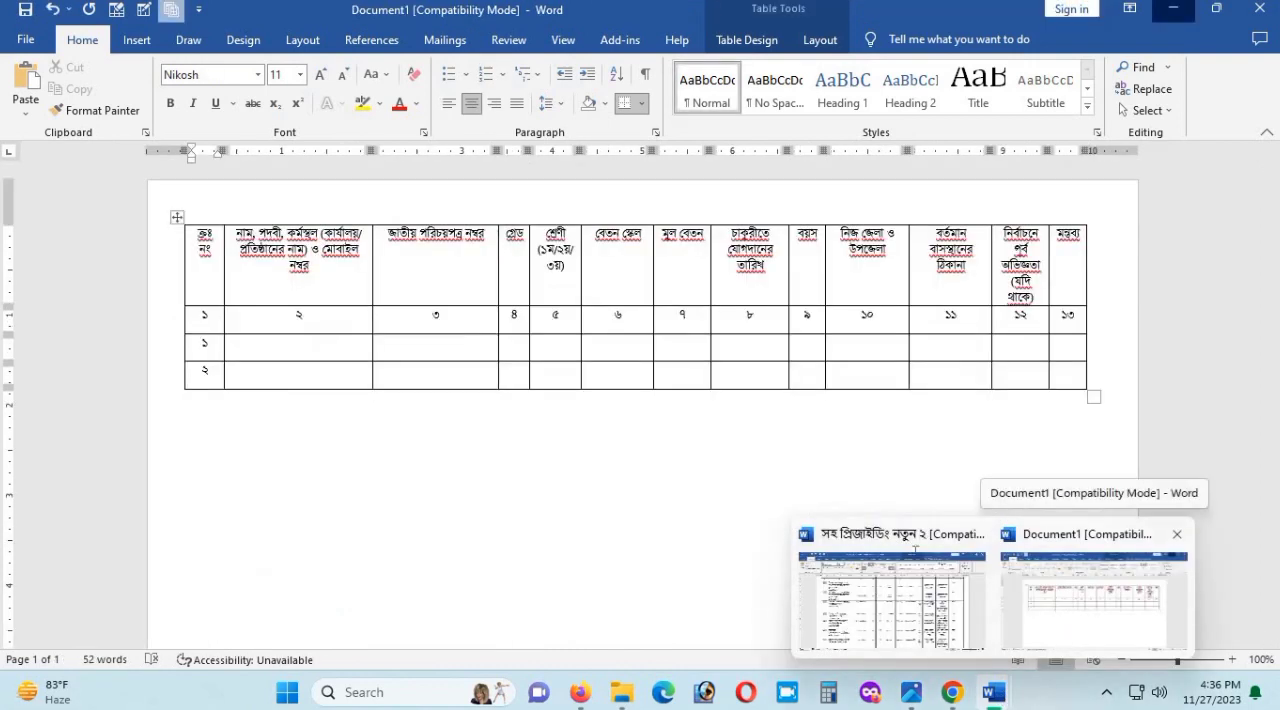
click(1066, 620)
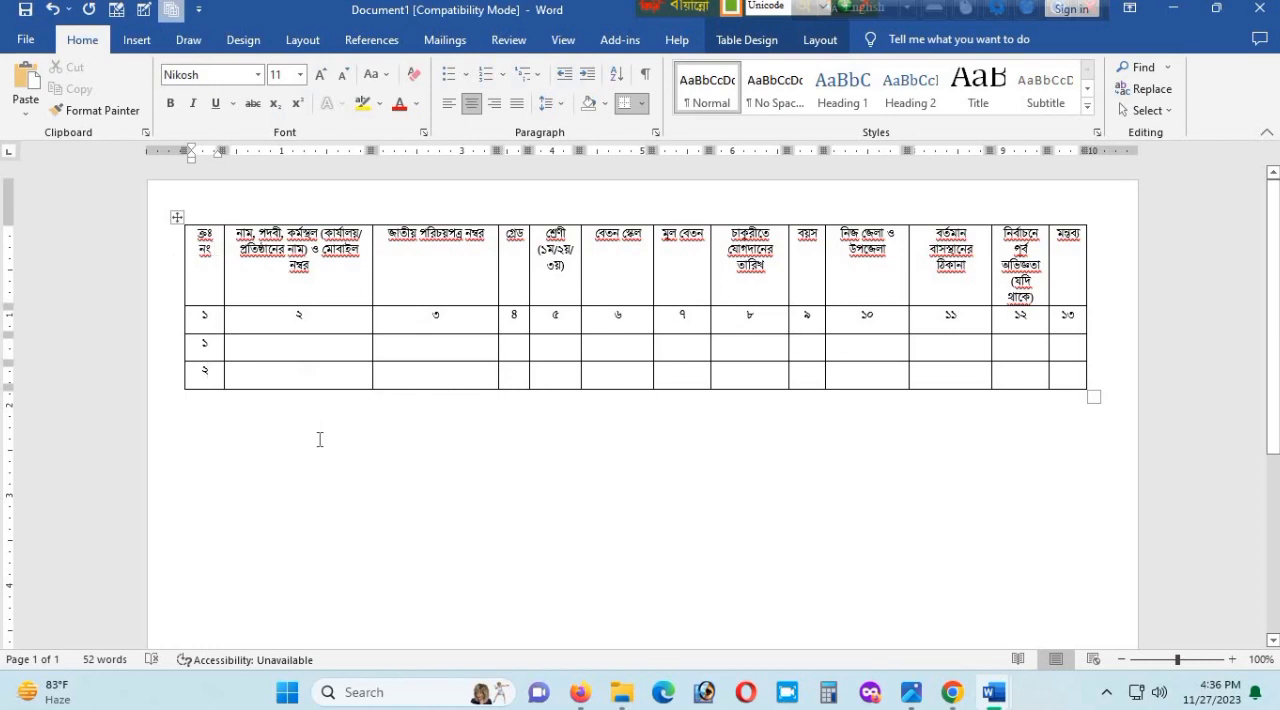
click(285, 382)
drag(208, 345, 211, 373)
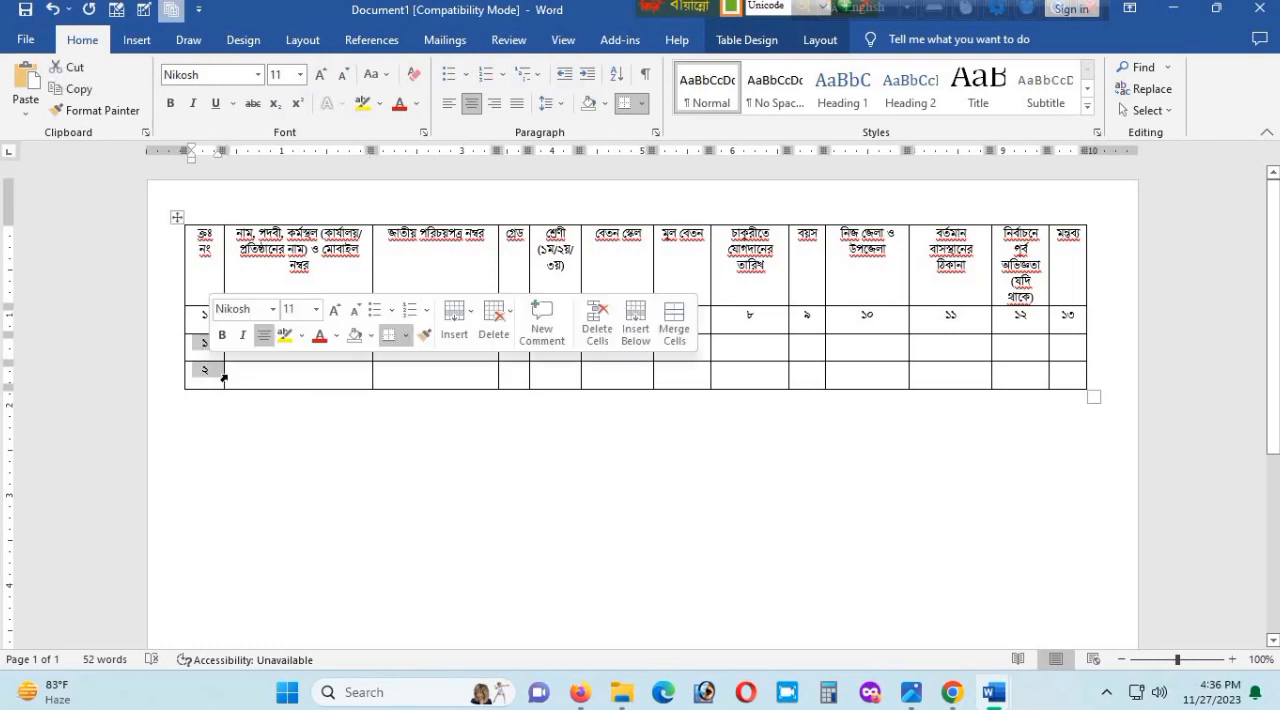
key(Right)
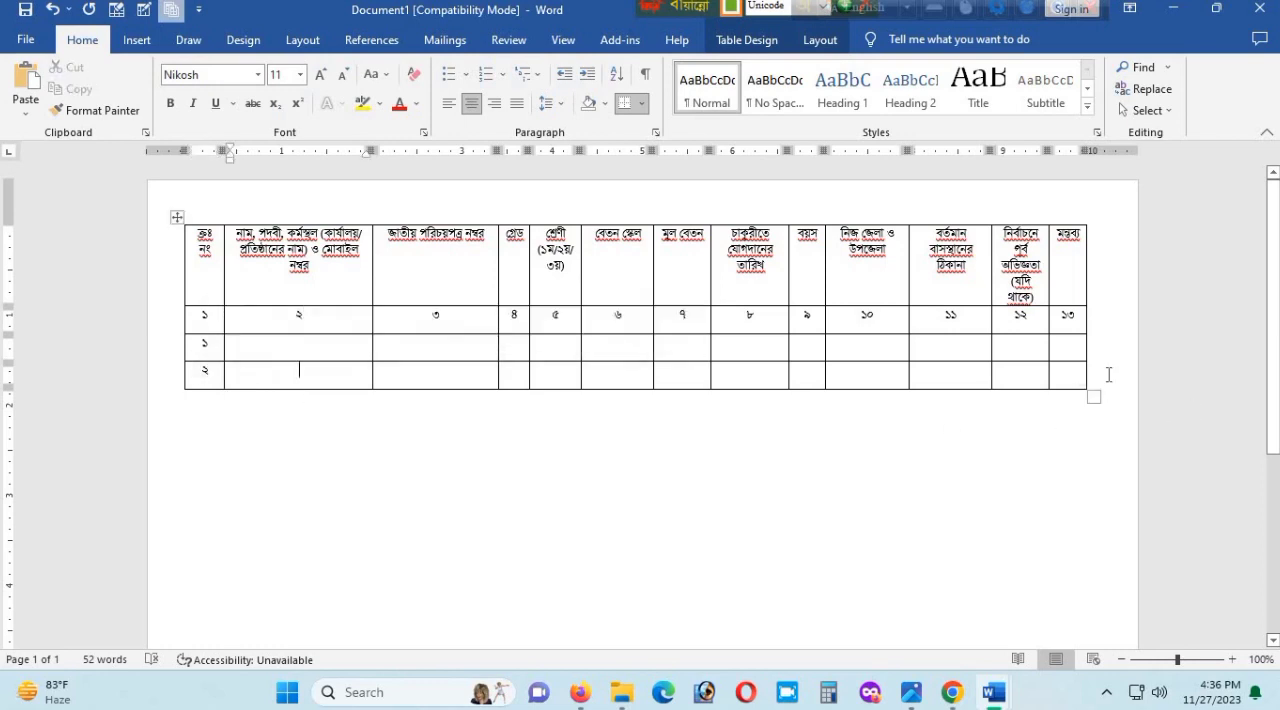
click(1108, 373)
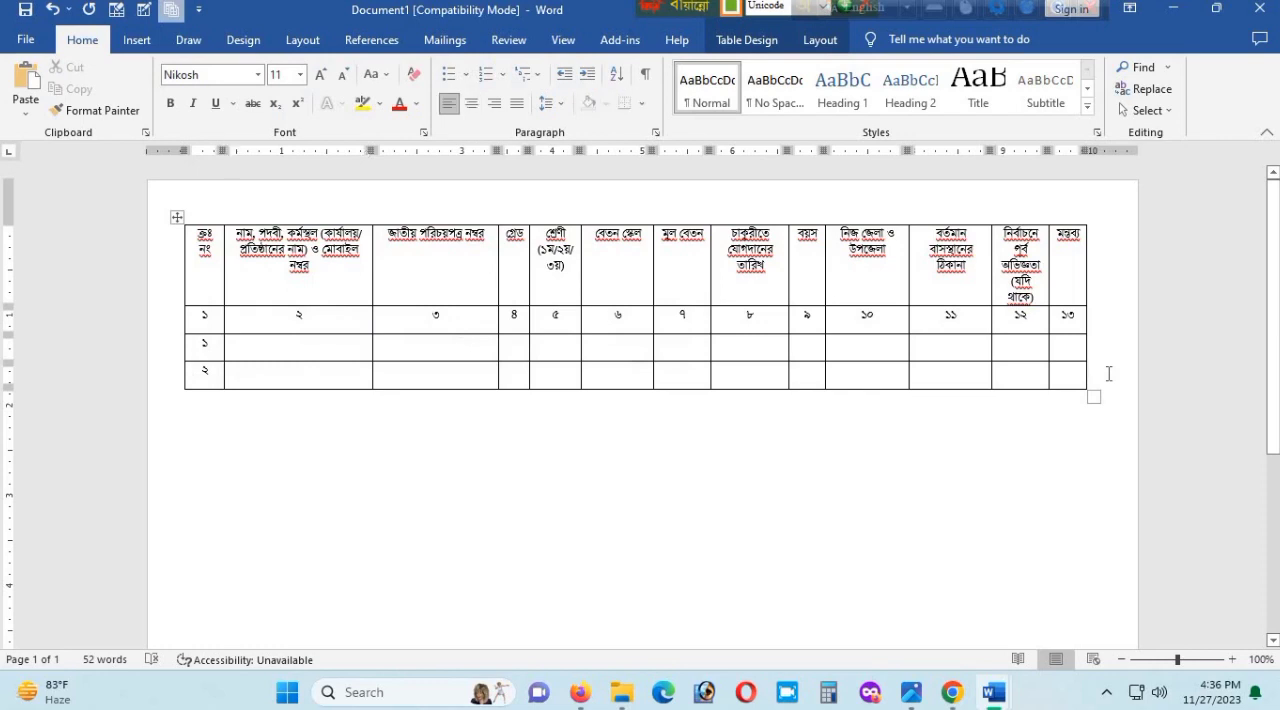
key(Return)
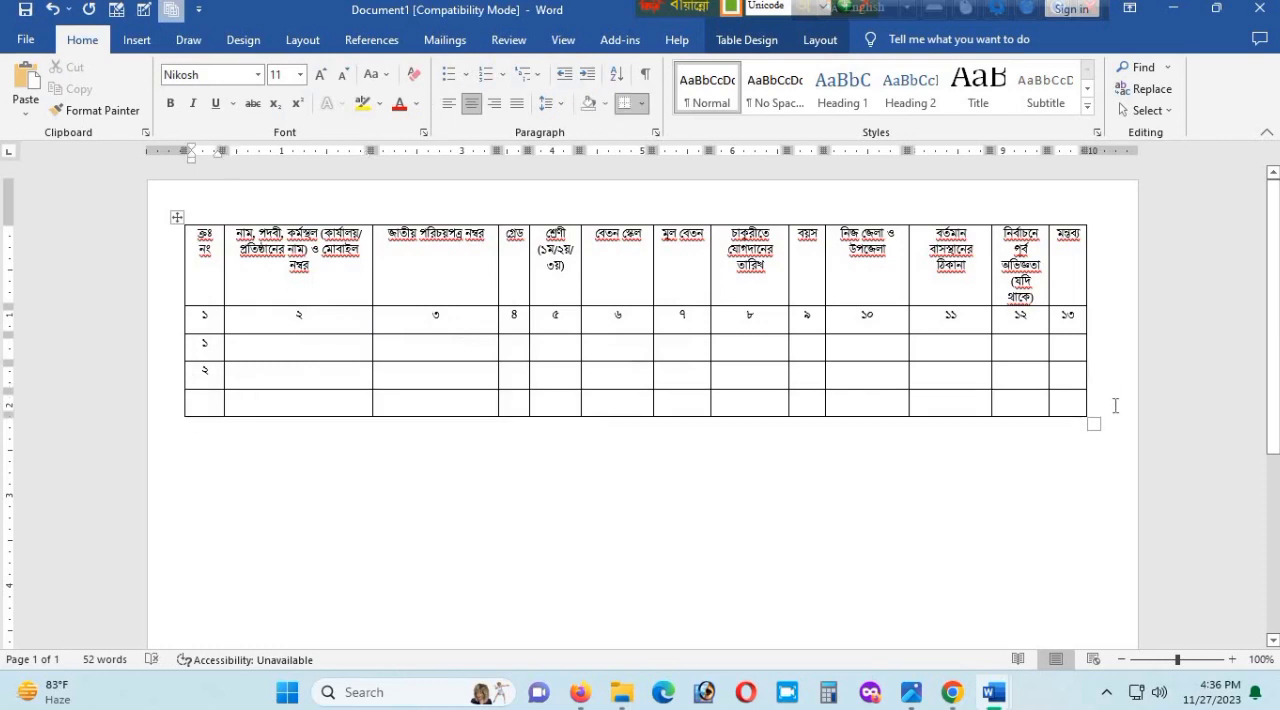
key(Return)
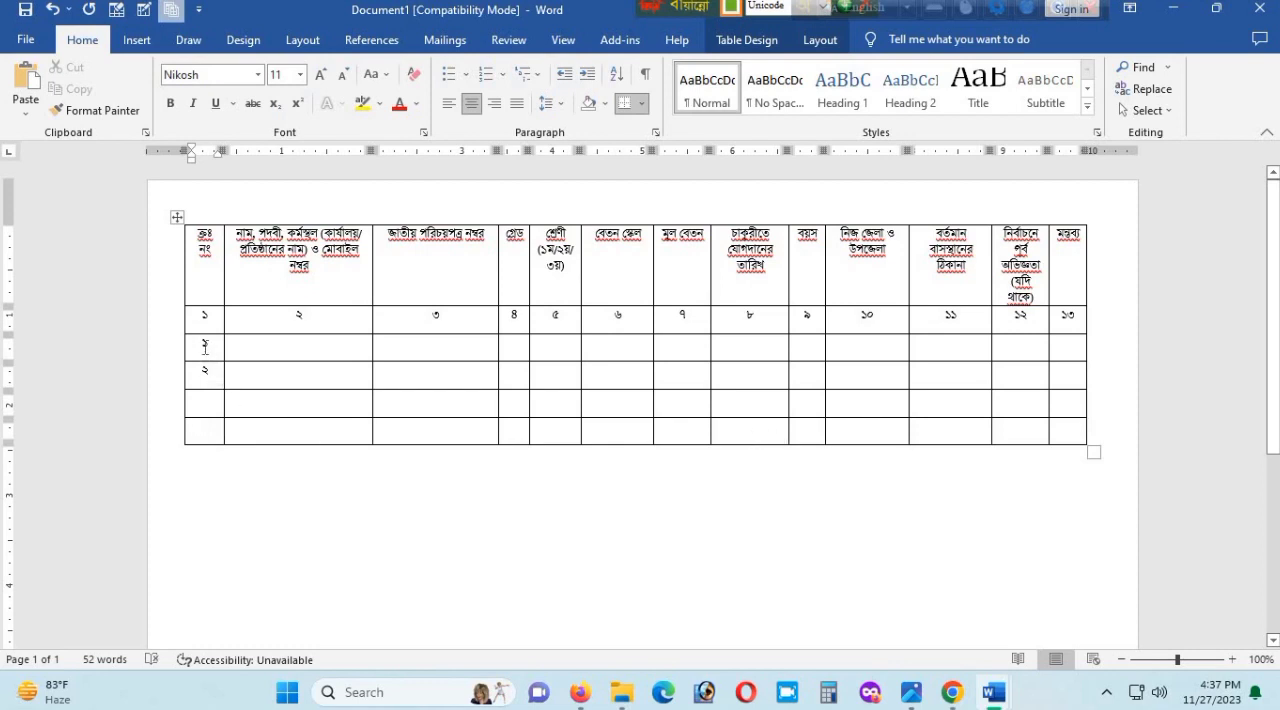
- Clear the typed serial numbers and apply automatic 1., 2., 3. numbering to the first column's four data rows
drag(206, 342, 214, 377)
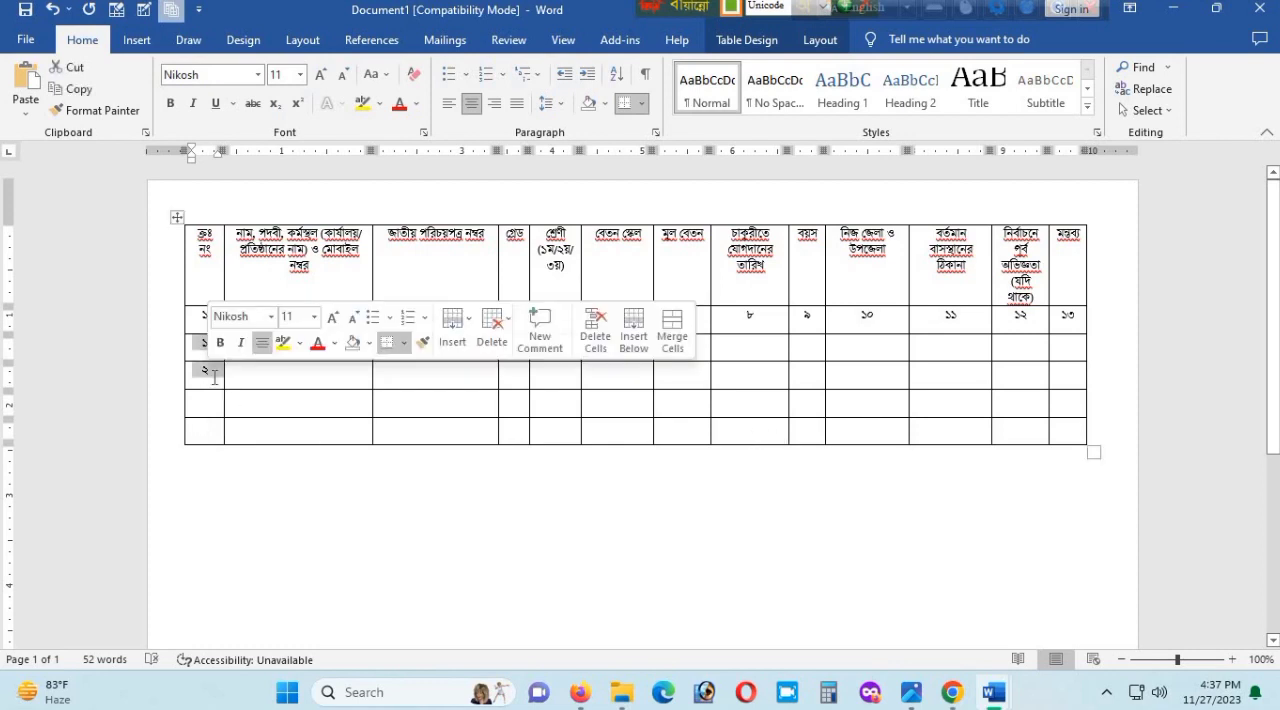
key(Delete)
shift+click(211, 431)
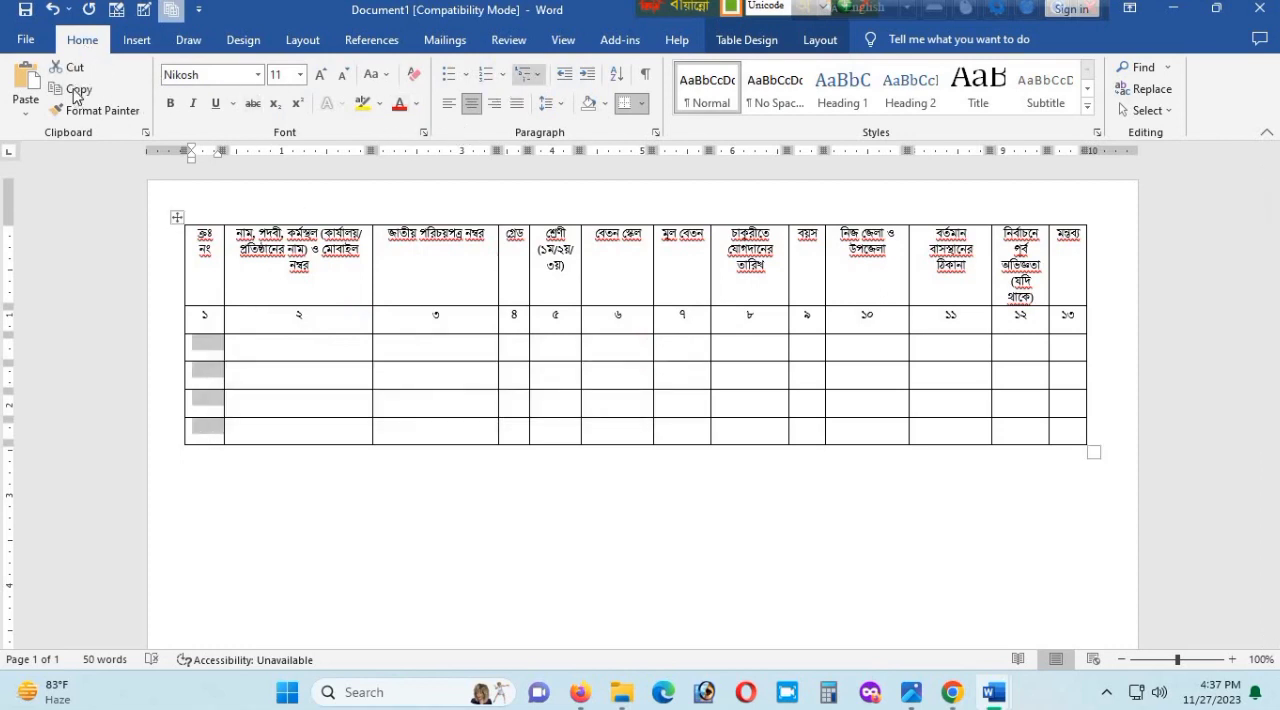
click(503, 76)
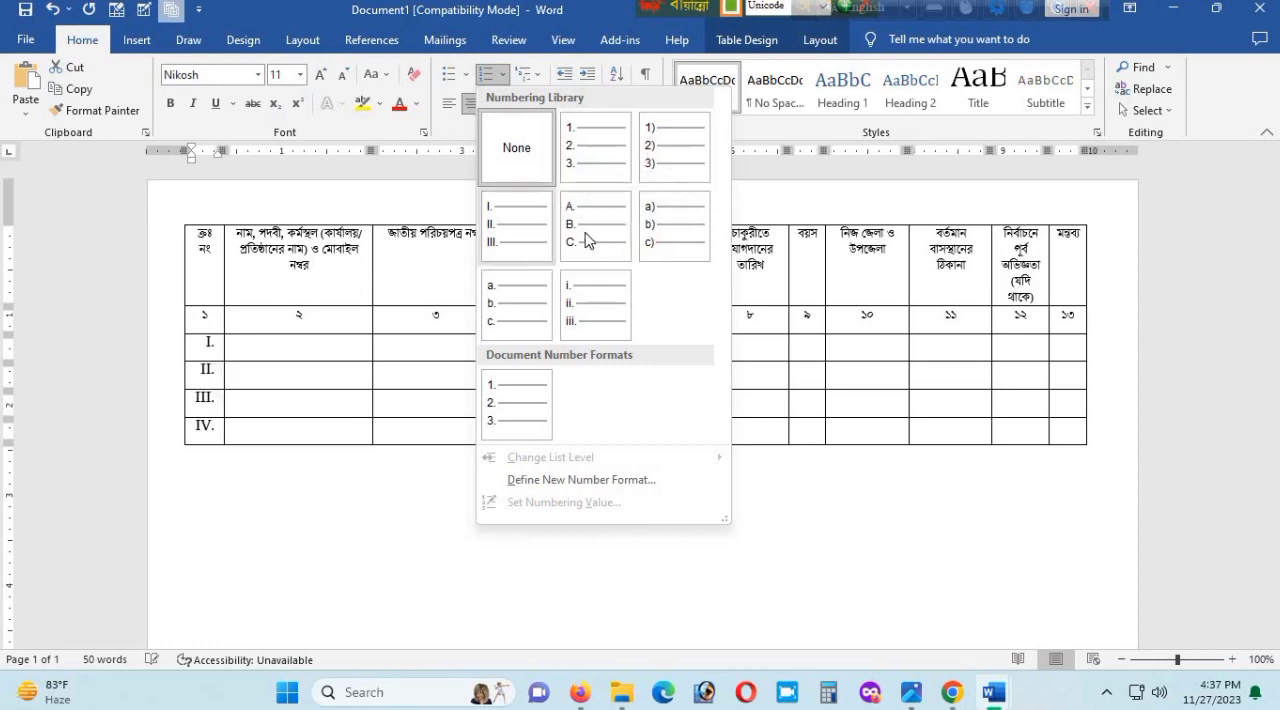
click(589, 164)
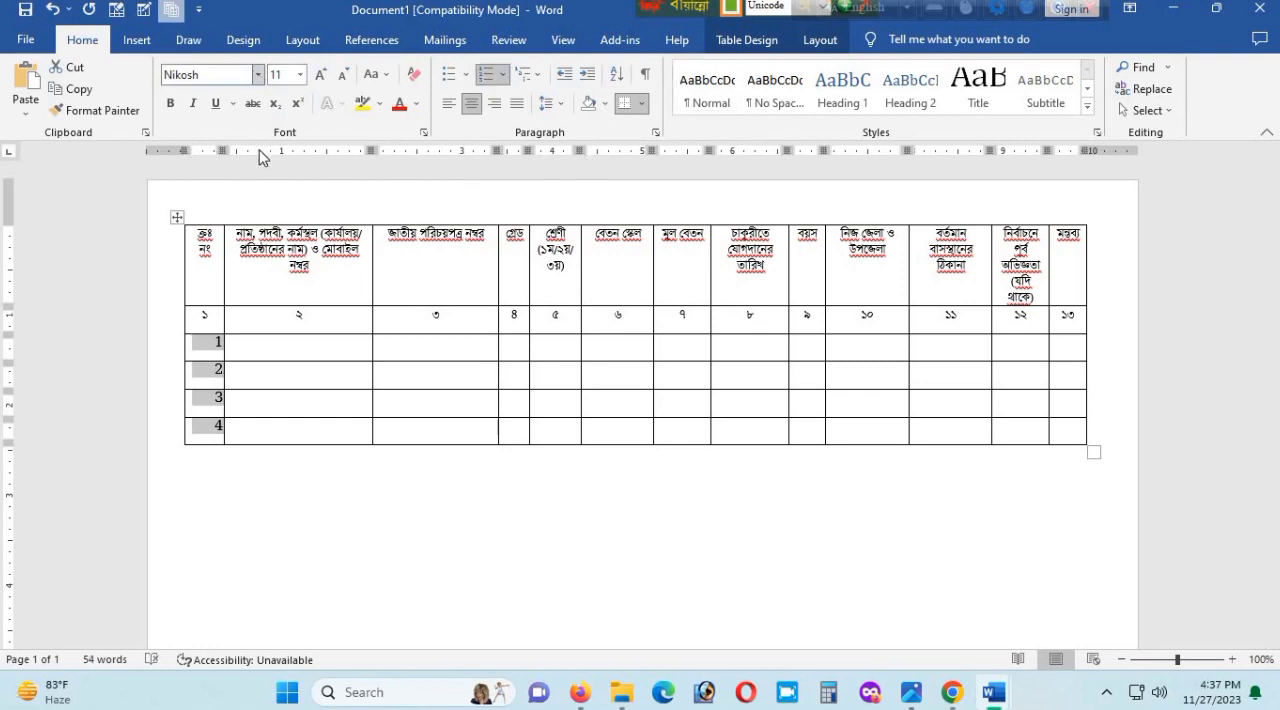
- Set the font of the serial numbers to NikoshBAN and add one row at the end of the table
click(258, 75)
click(245, 181)
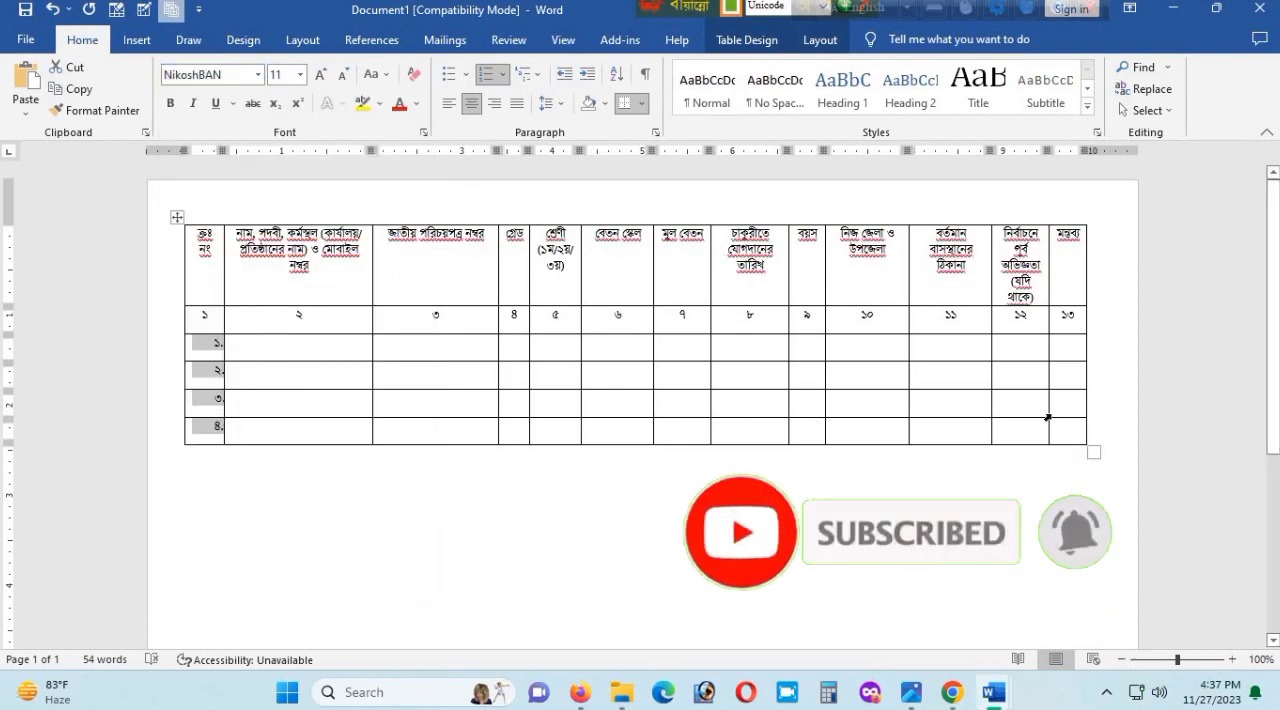
click(1111, 434)
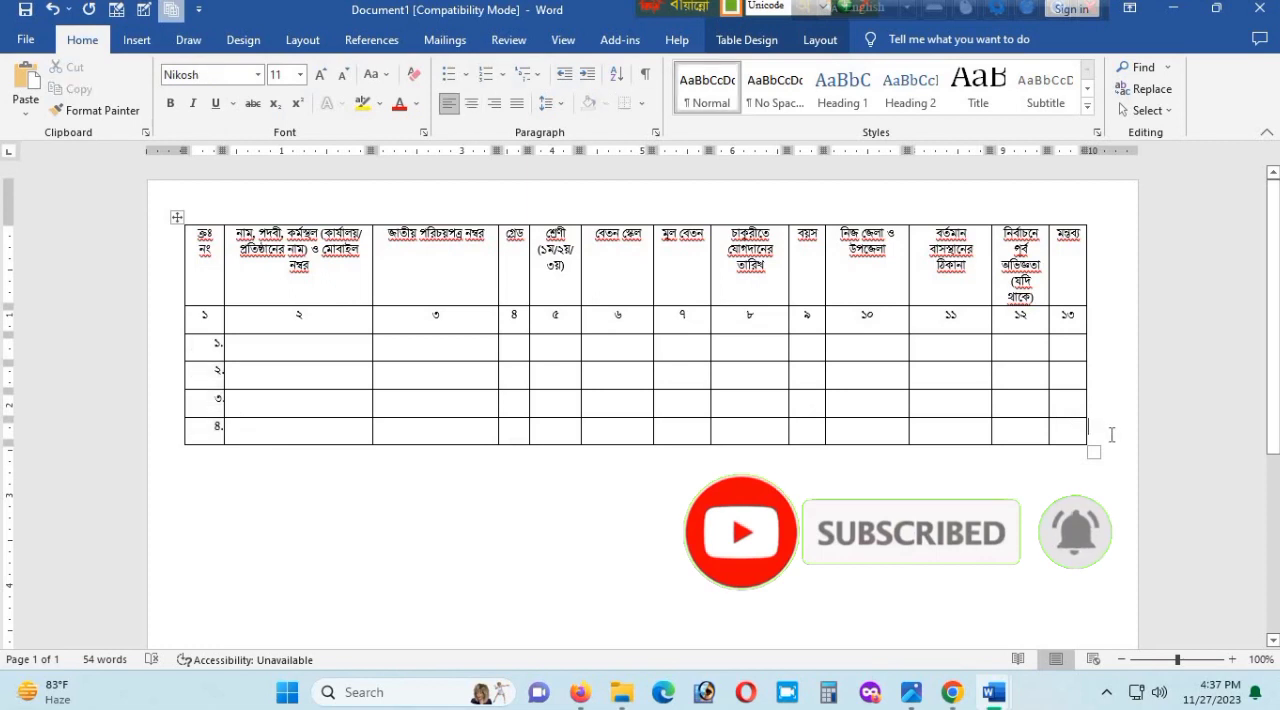
key(Return)
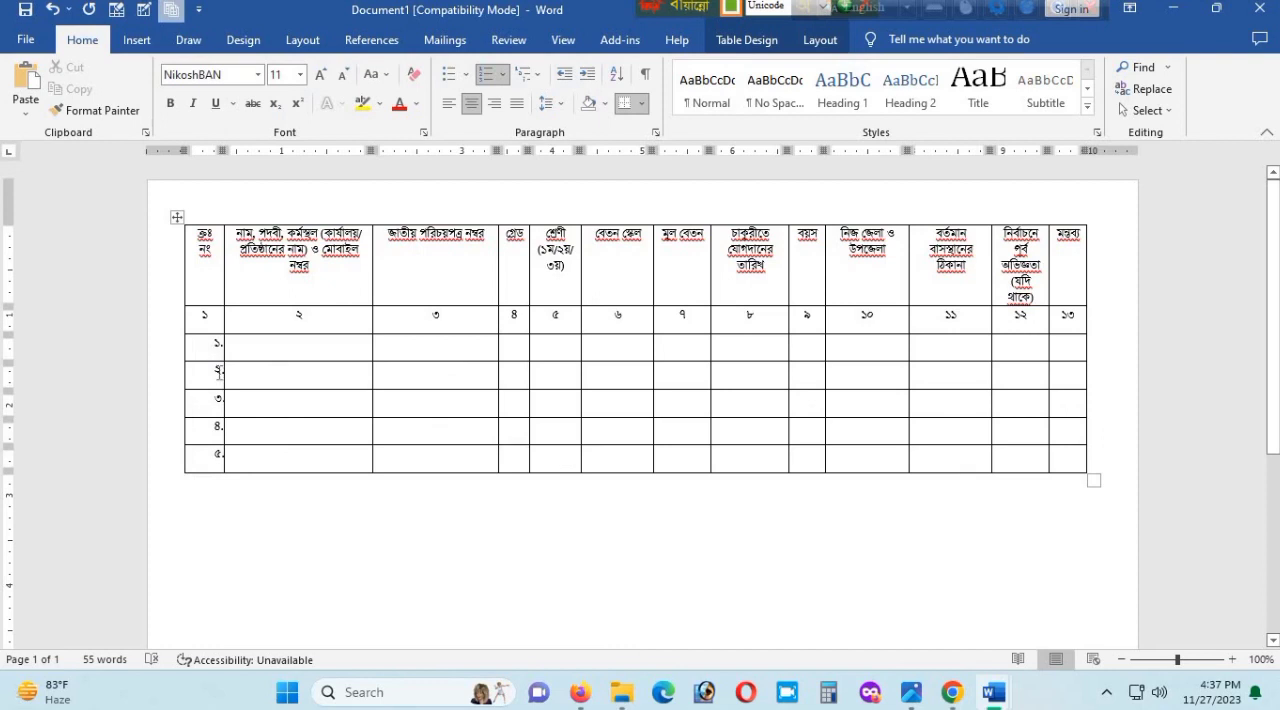
- Define a new number format with Right alignment for the serial numbers in the five data rows
shift+click(223, 456)
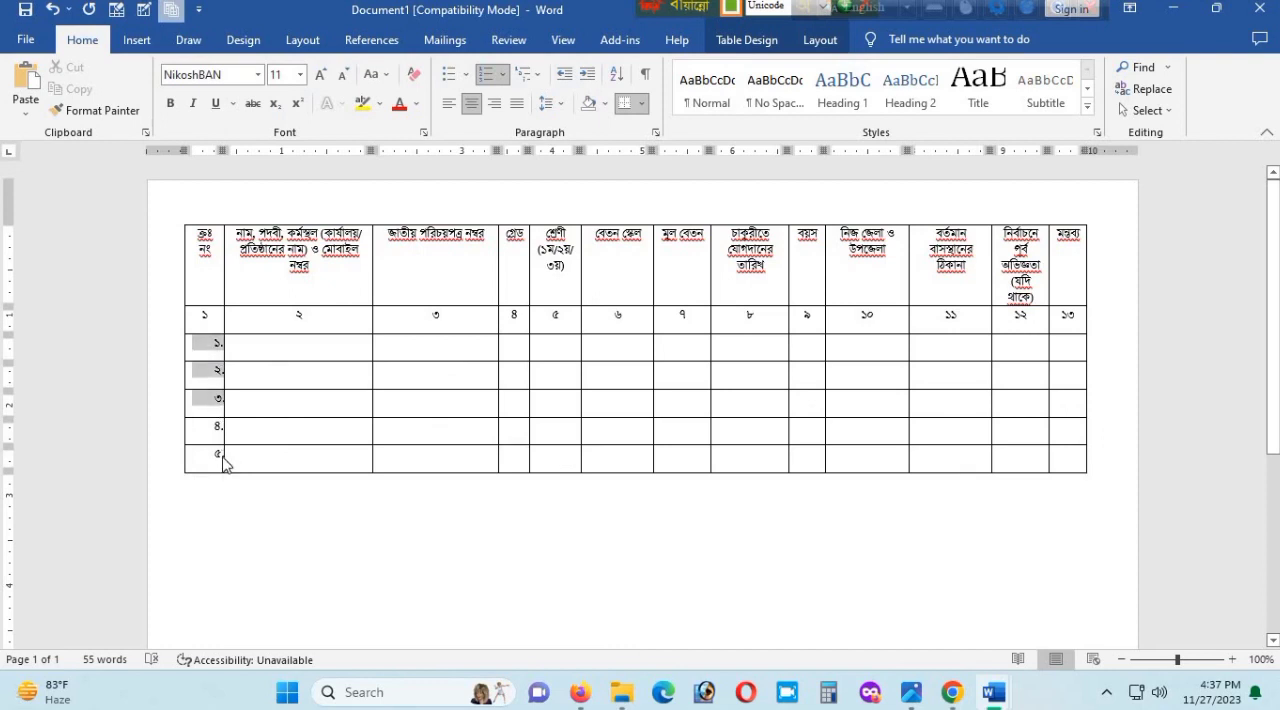
click(503, 77)
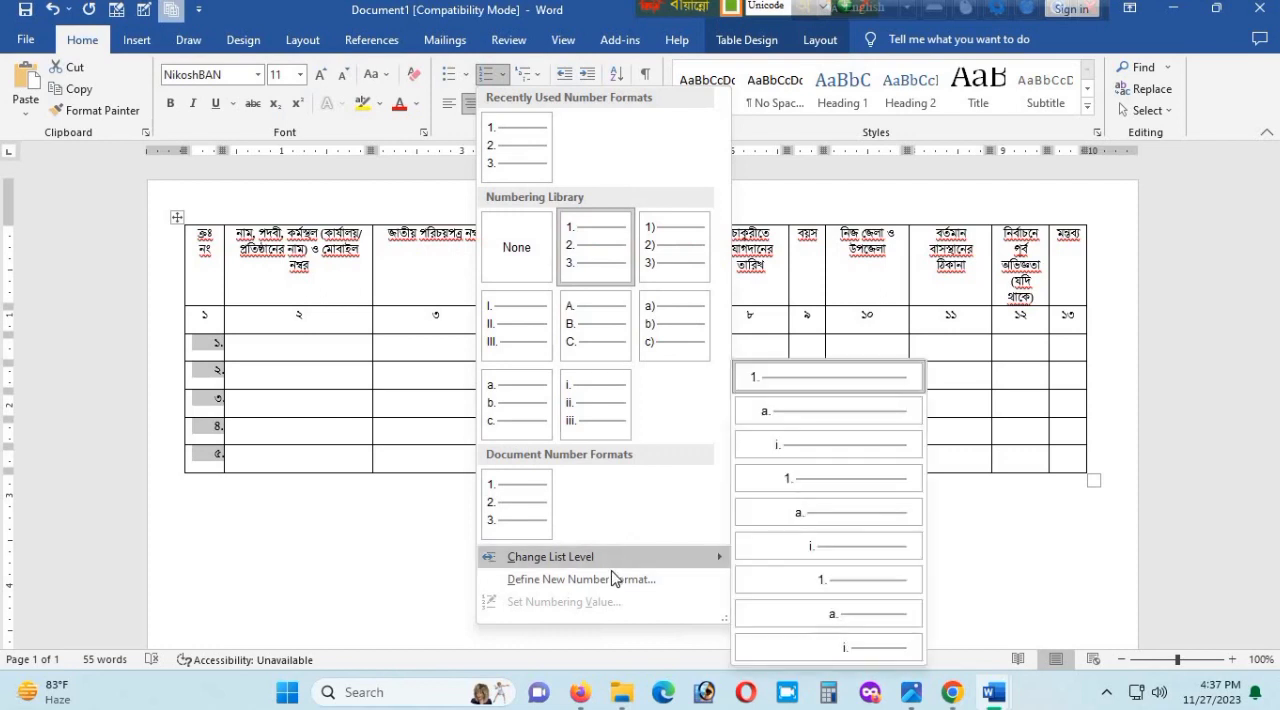
key(Return)
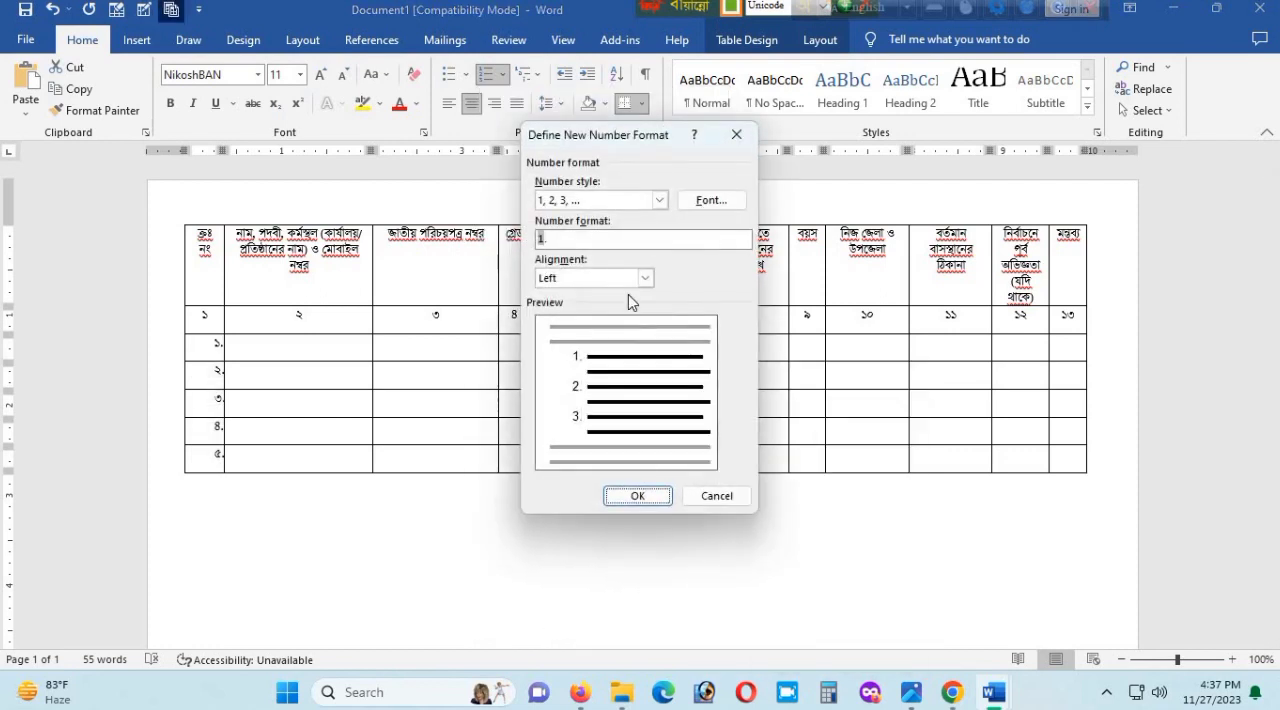
click(645, 278)
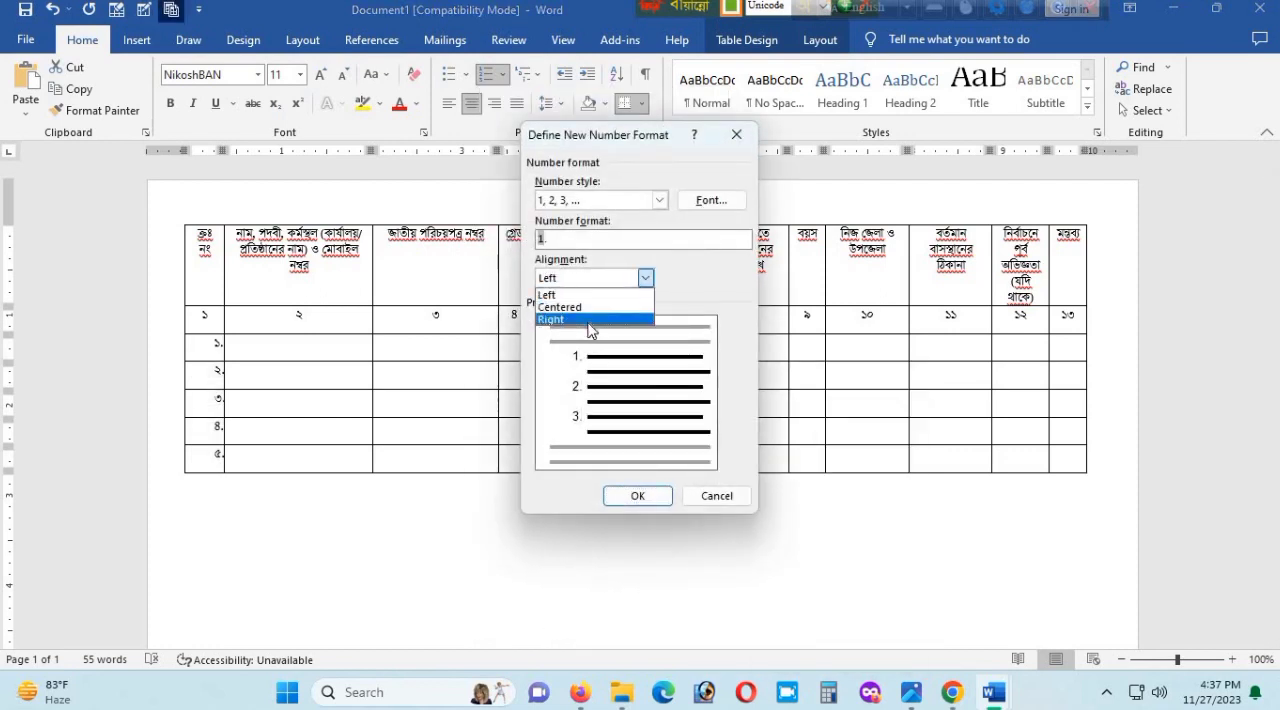
click(589, 320)
key(Return)
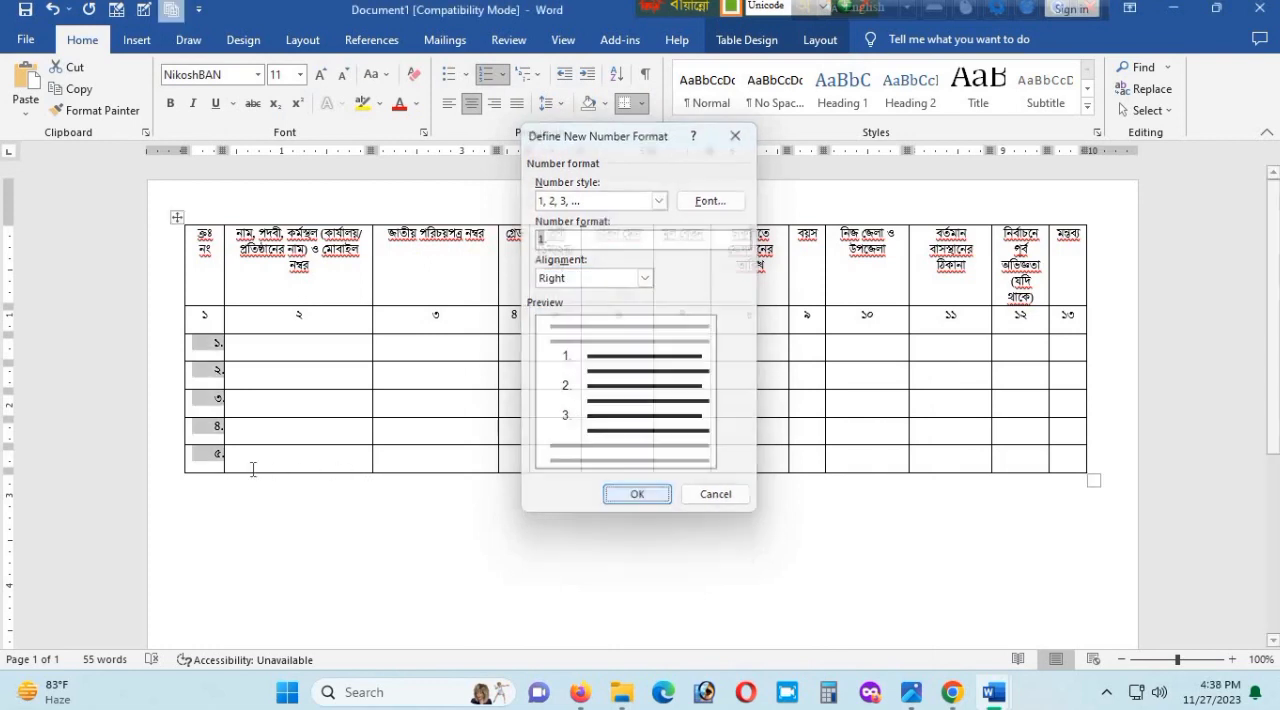
- Add two more automatically numbered rows at the end of the table
click(1117, 450)
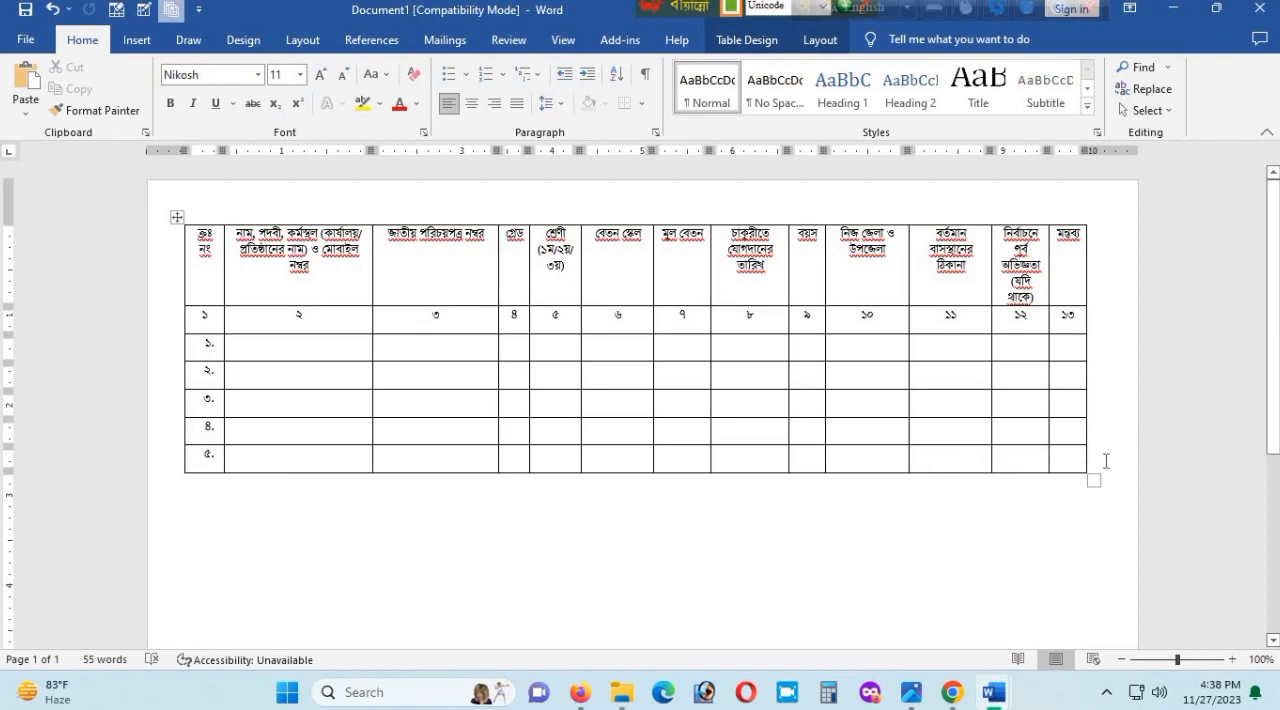
key(Return)
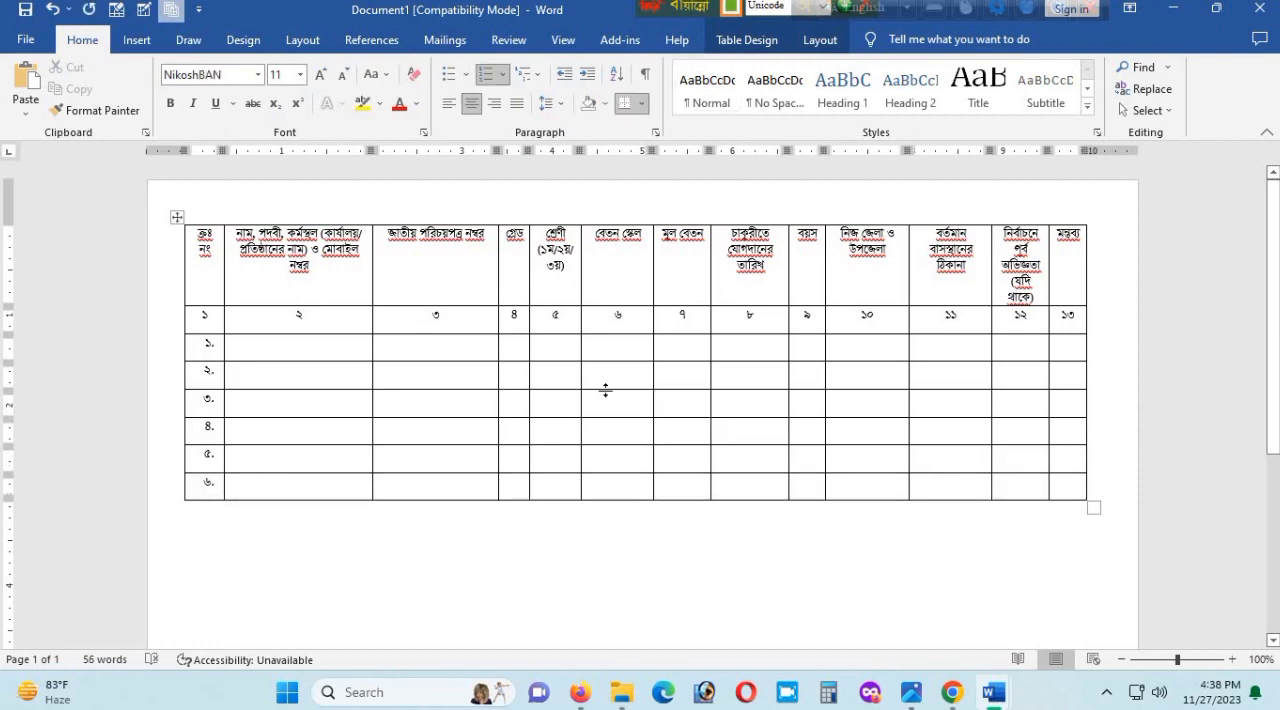
click(1115, 477)
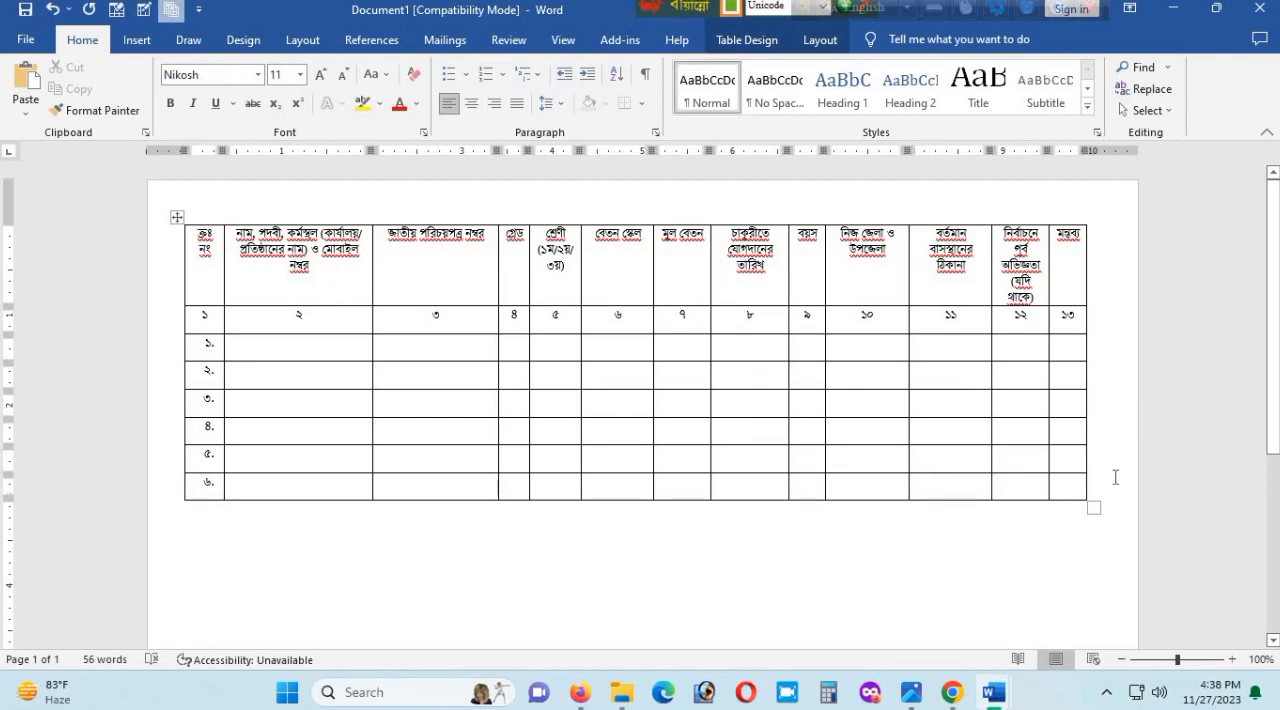
key(Return)
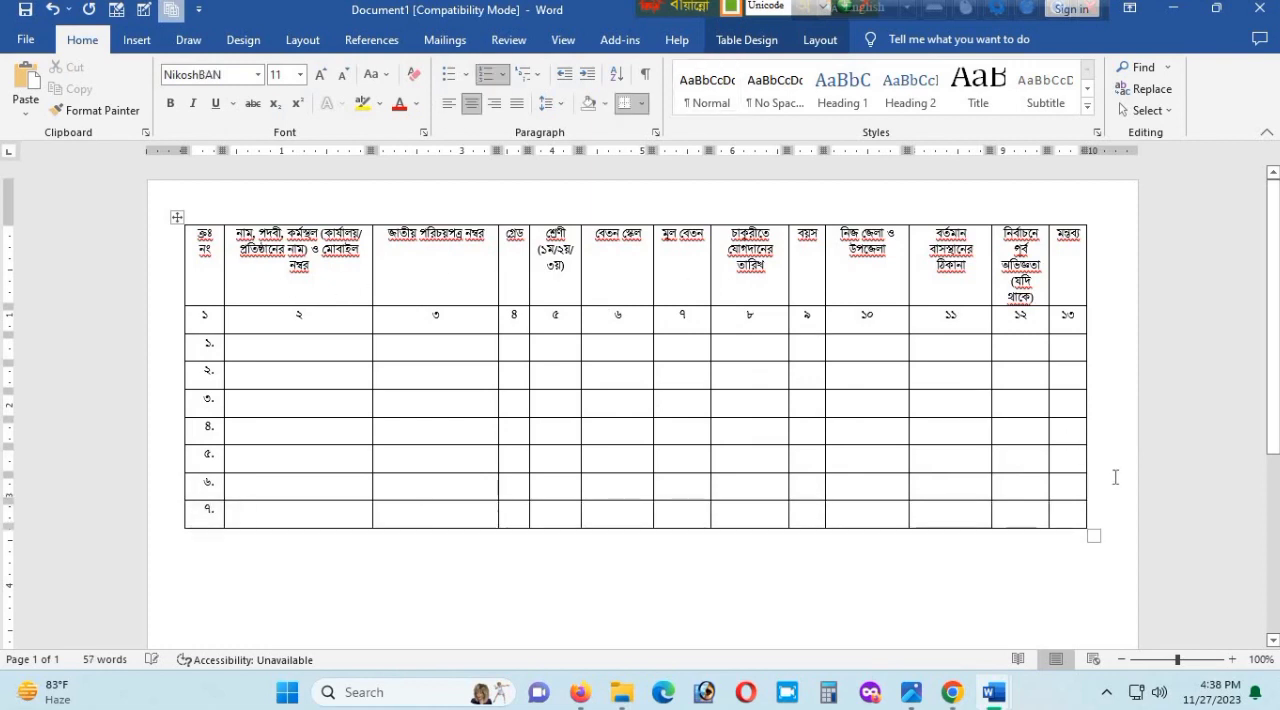
click(1081, 473)
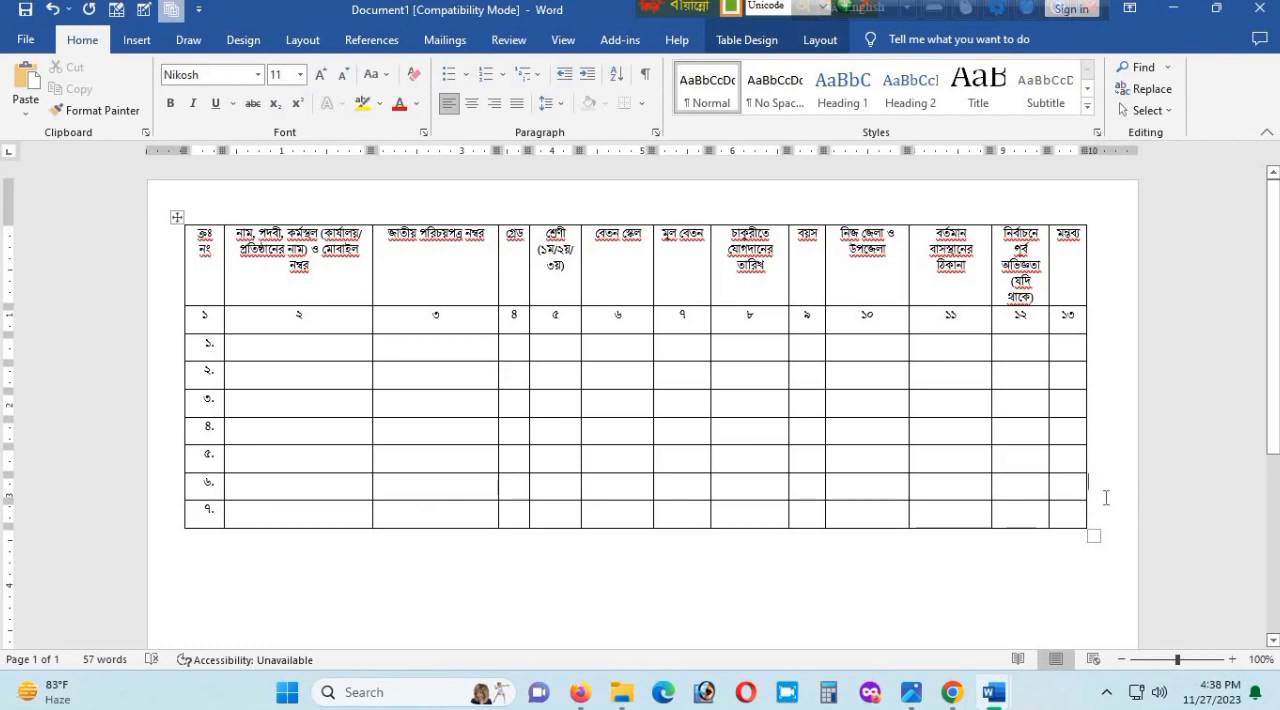
- Insert ten more automatically numbered rows into the table, up to serial number ১৭
key(Return)
key(Return)
key(Return)
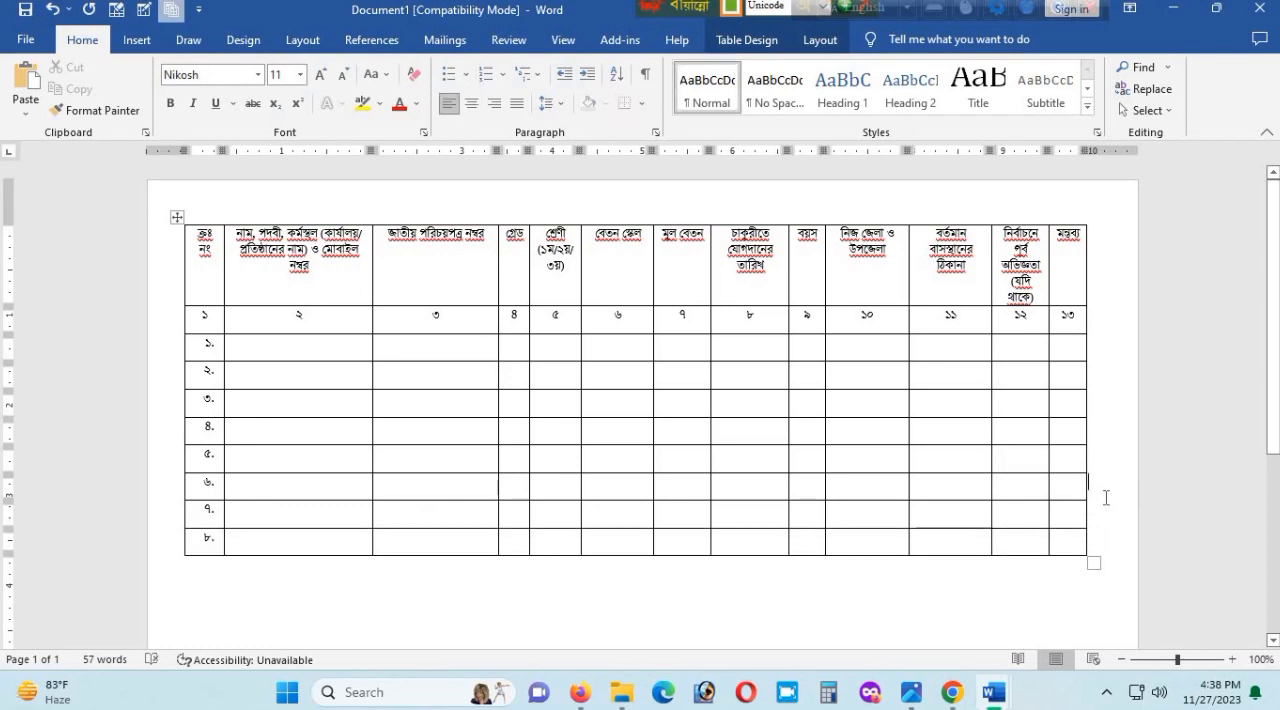
key(Return)
key(Return)
key(Return)
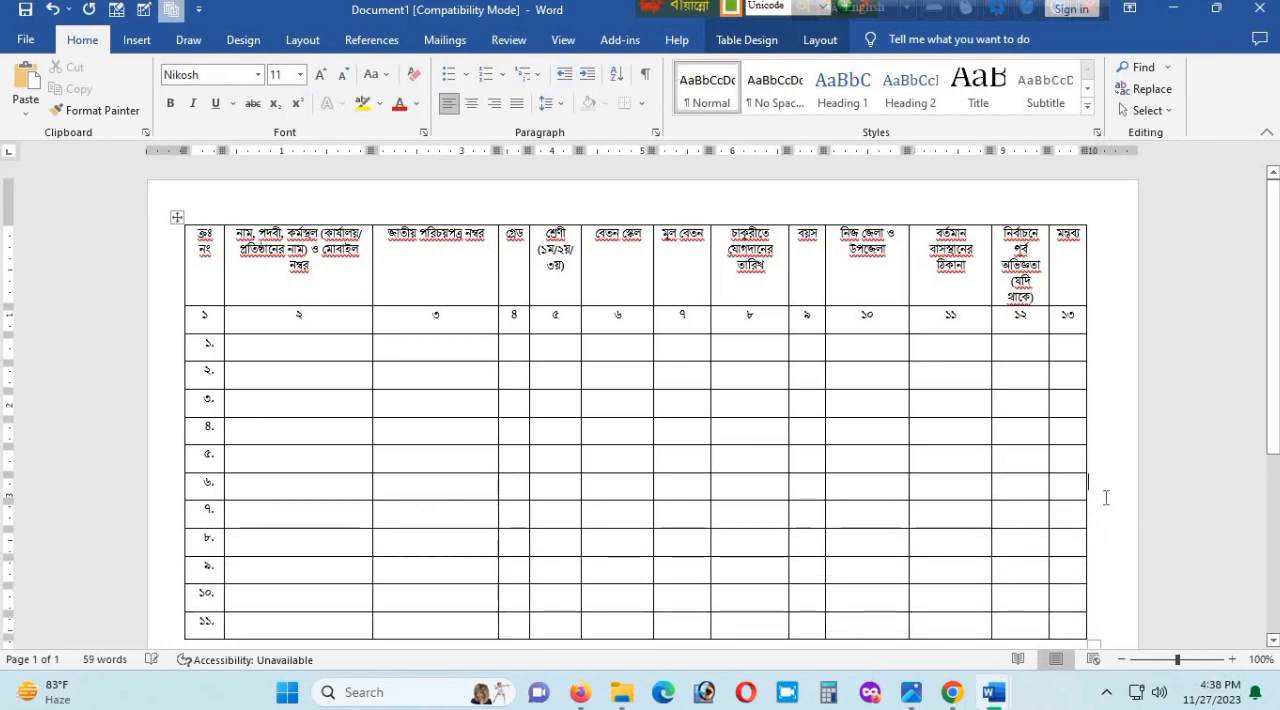
scroll(1110, 476, down, 3)
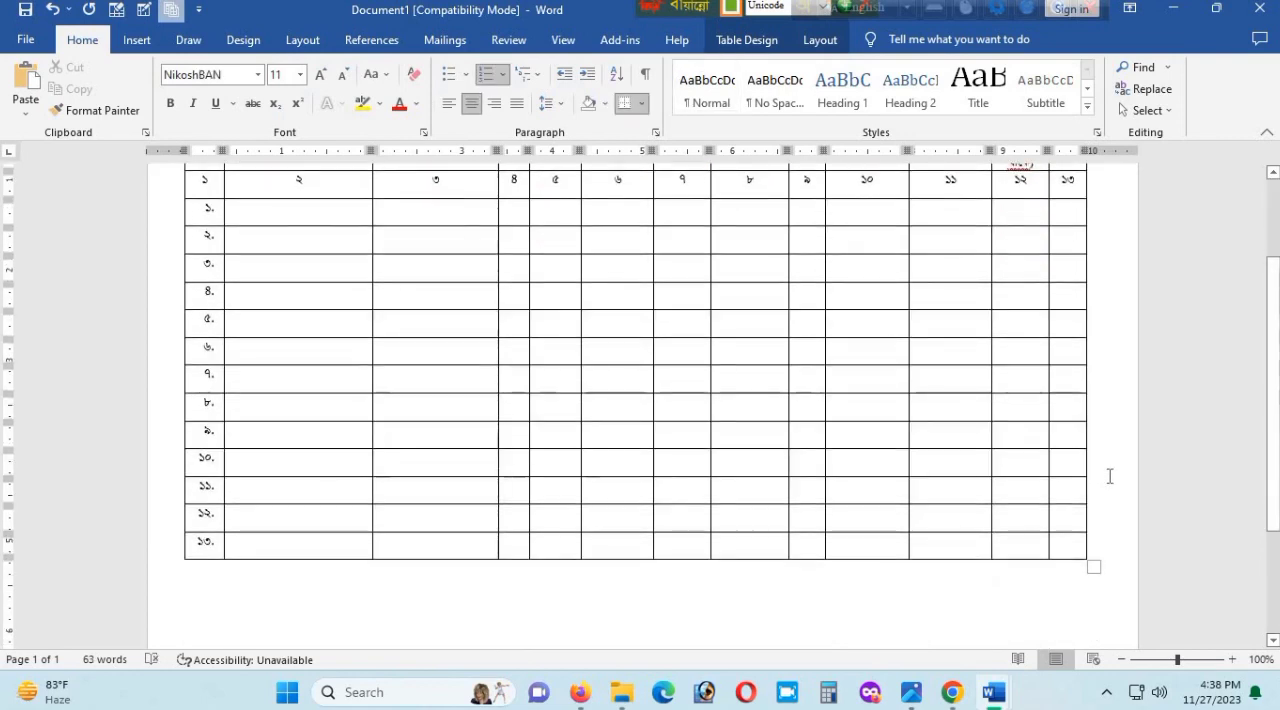
click(1110, 476)
key(Return)
key(Return)
key(Return)
key(Return)
key(Return)
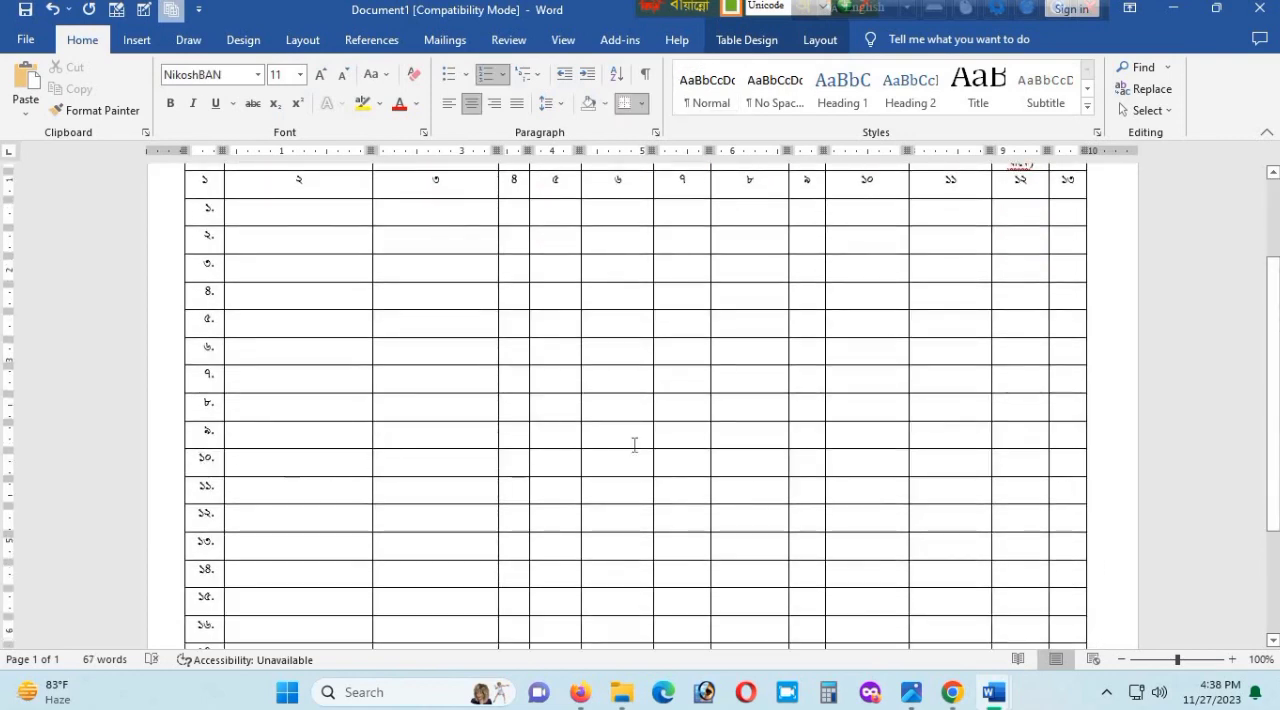
- Delete the entire table row with serial number ১০
drag(206, 458, 1030, 432)
click(1019, 412)
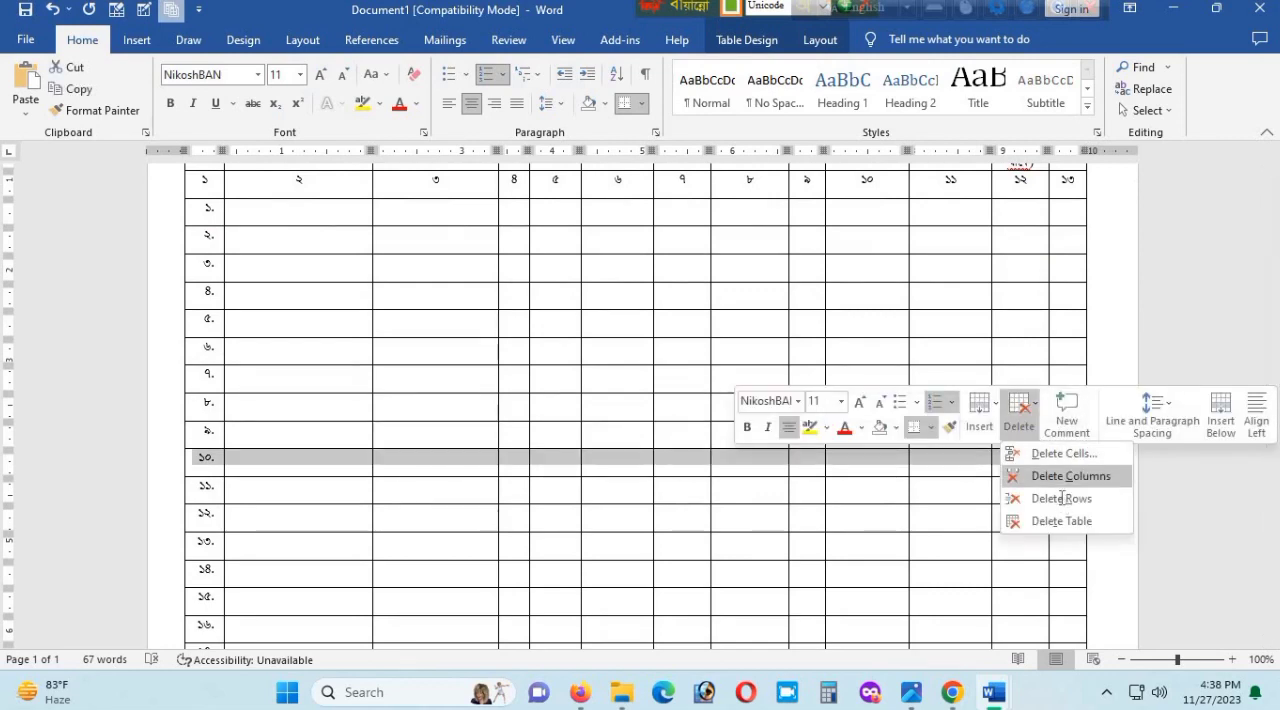
click(1061, 498)
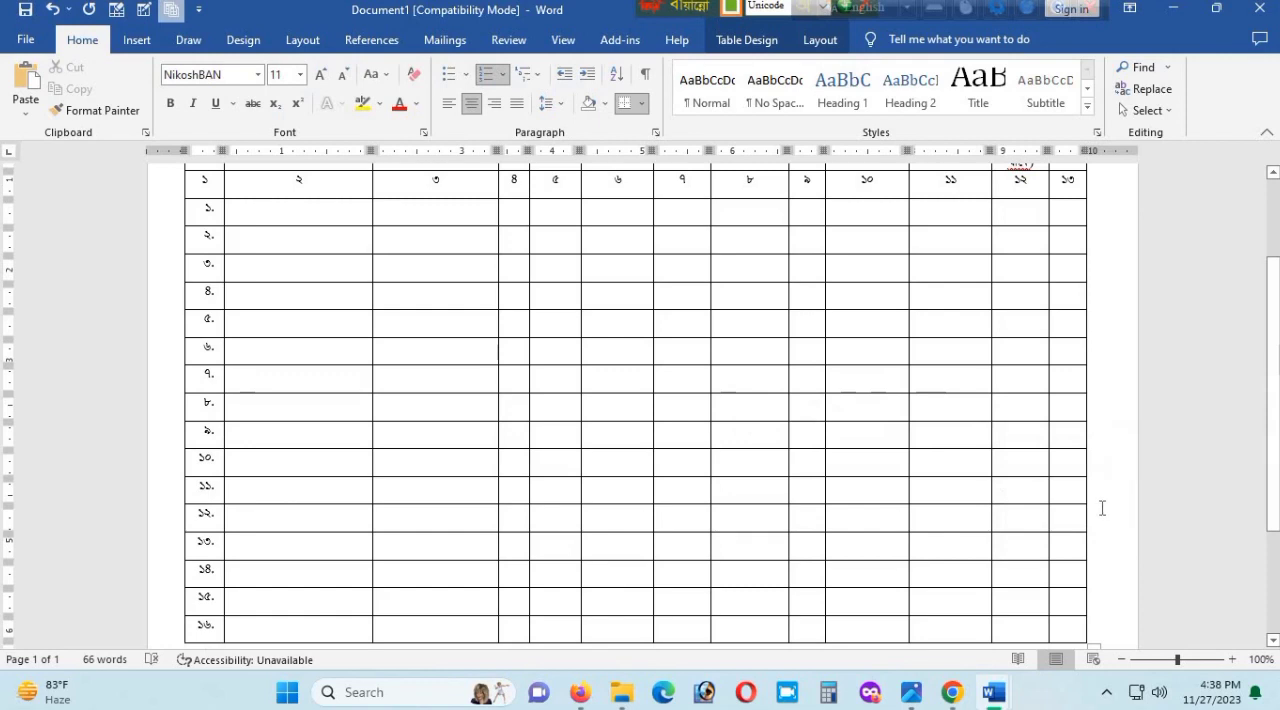
- Insert seven more numbered rows so the table runs onto a second page, up to serial number ২৩
key(ctrl+z)
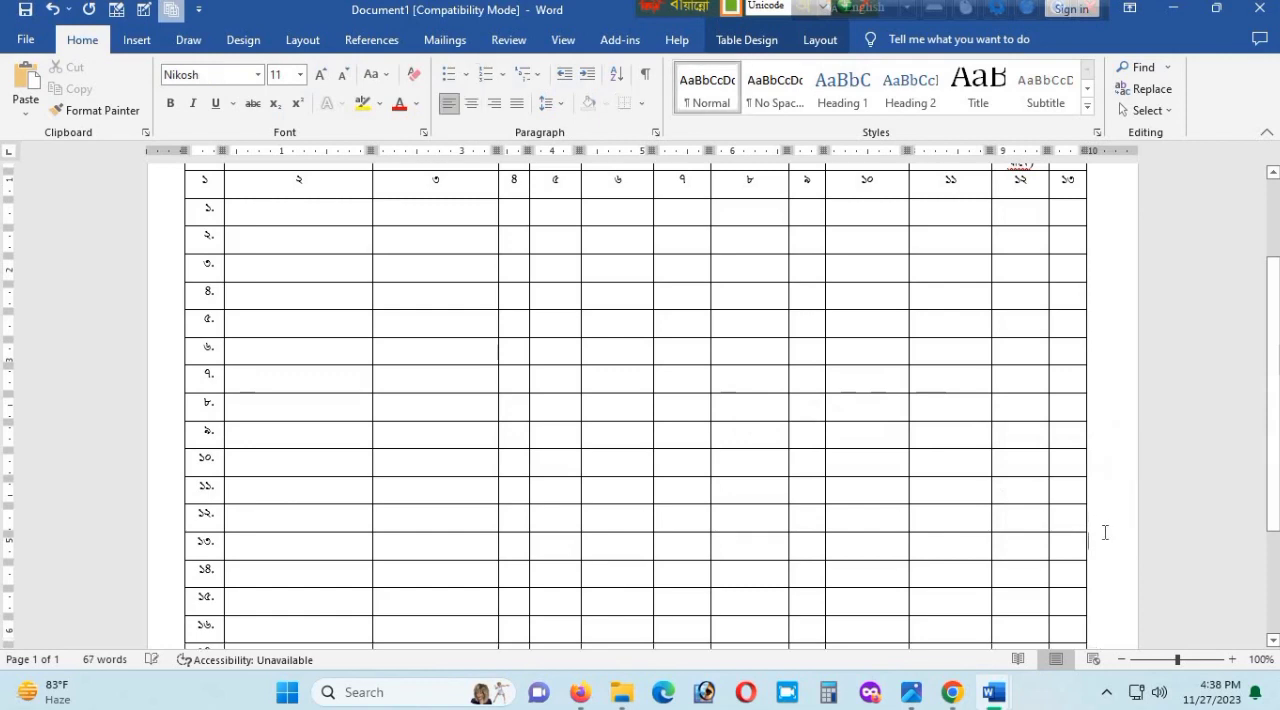
key(ctrl+z)
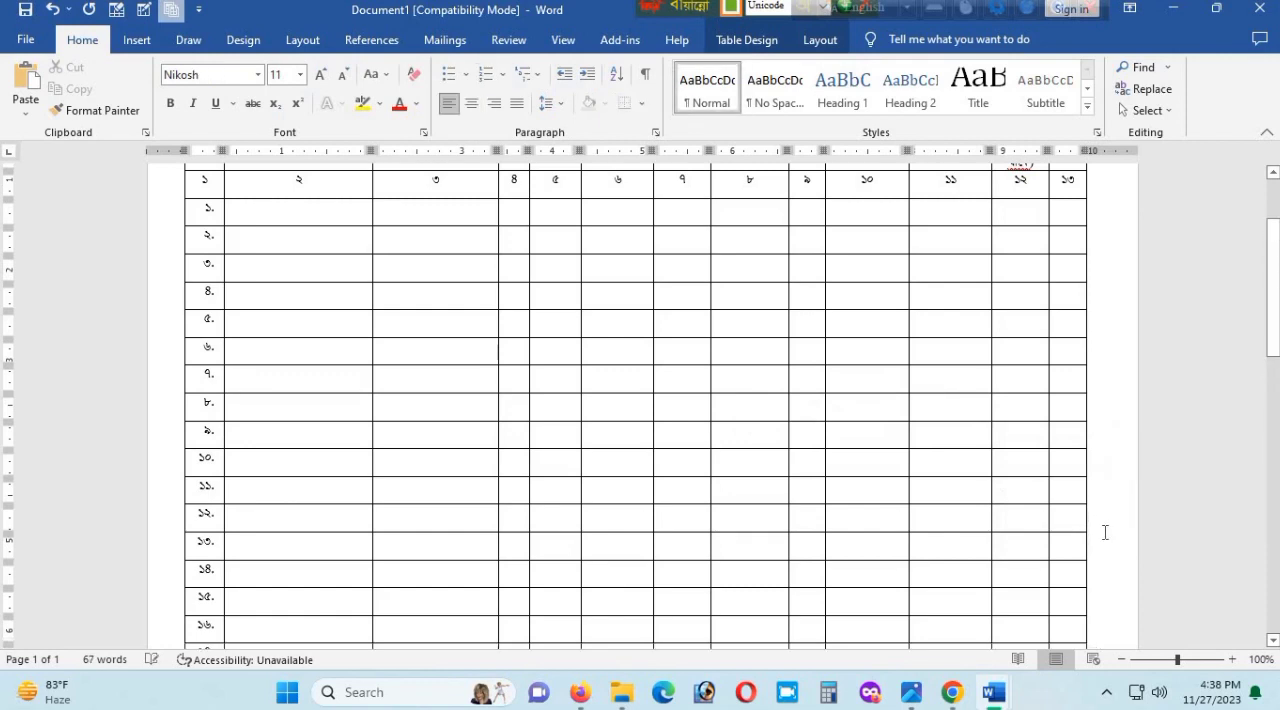
scroll(1105, 532, down, 4)
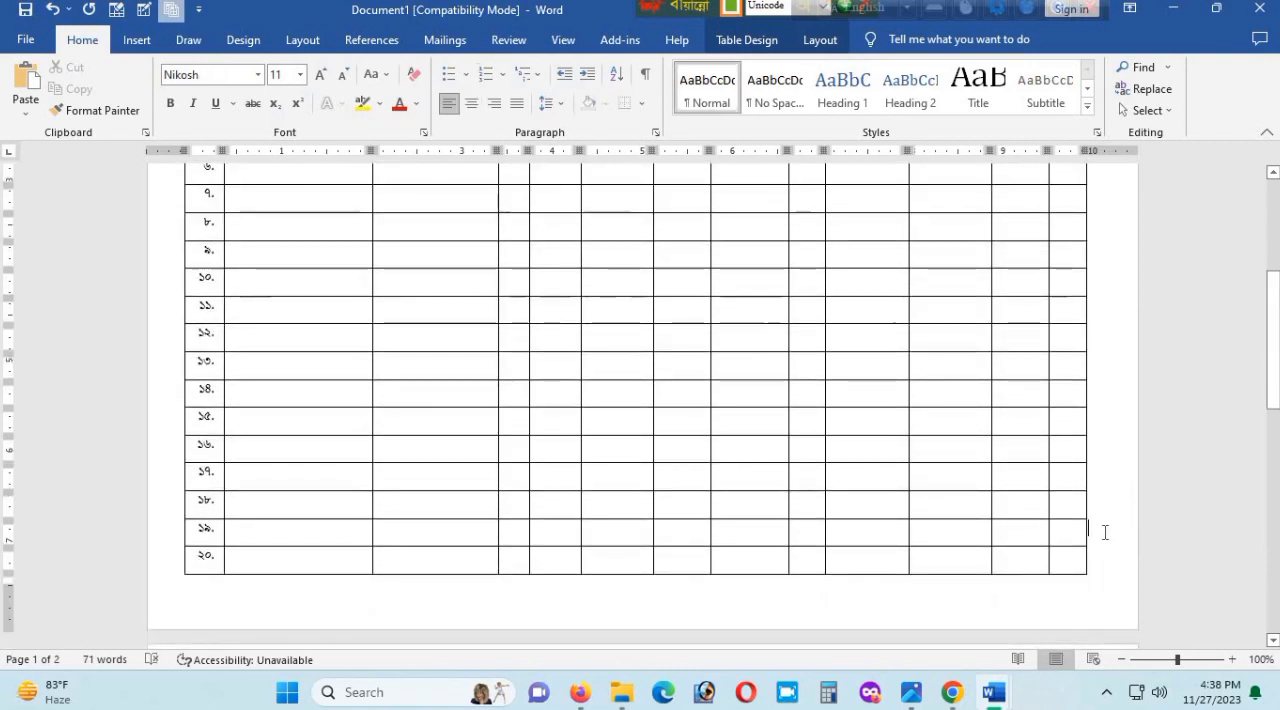
scroll(680, 500, down, 6)
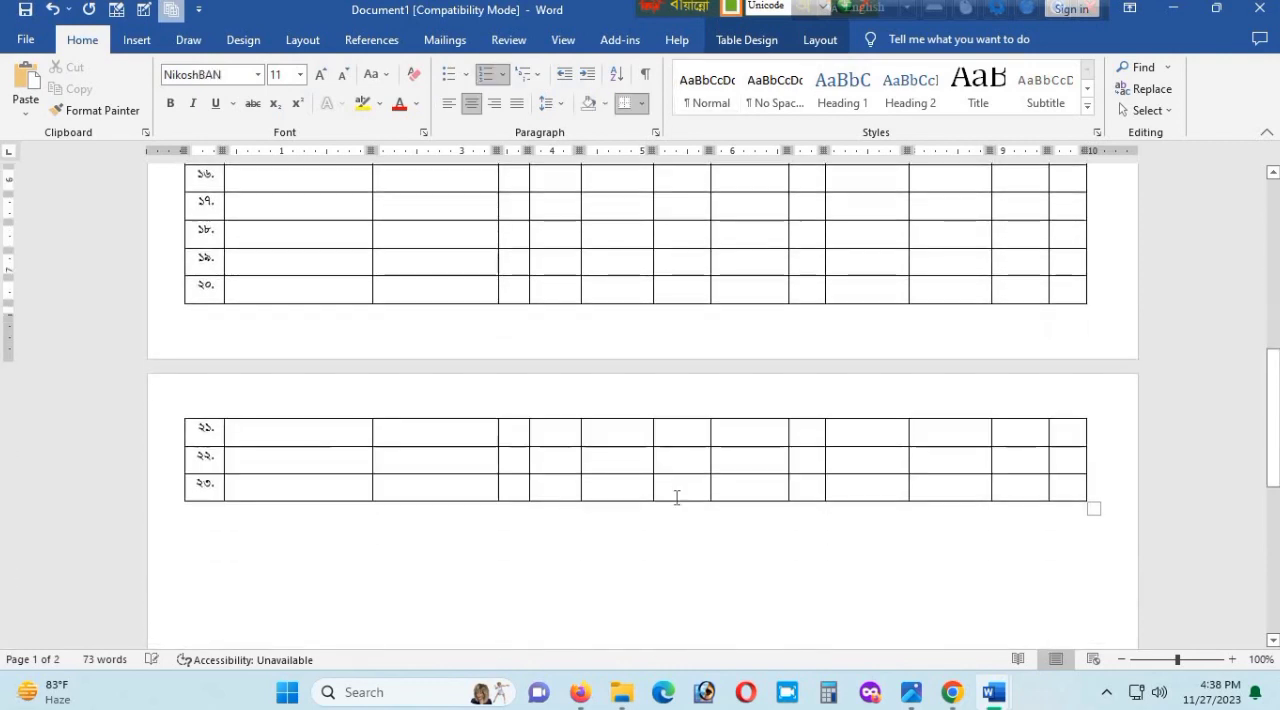
- Set the table's two top rows, the column titles and column numbers, as header rows repeated on every page
scroll(676, 497, up, 7)
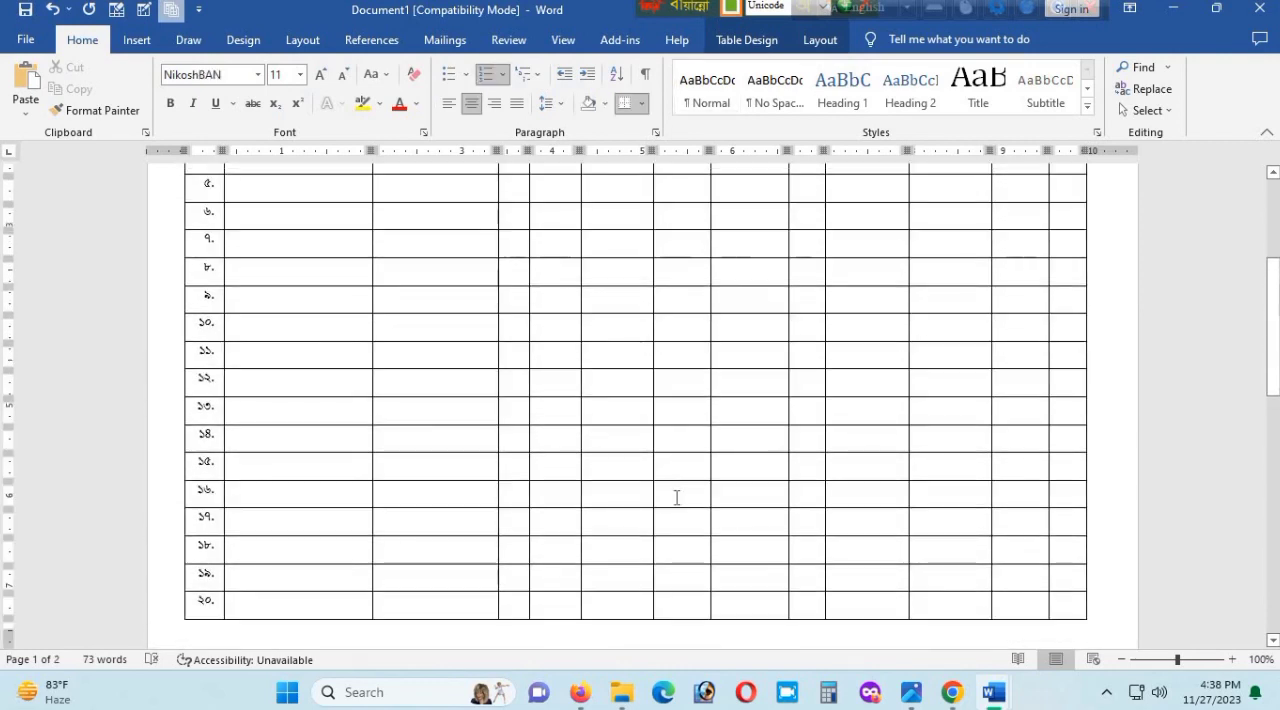
scroll(676, 497, up, 6)
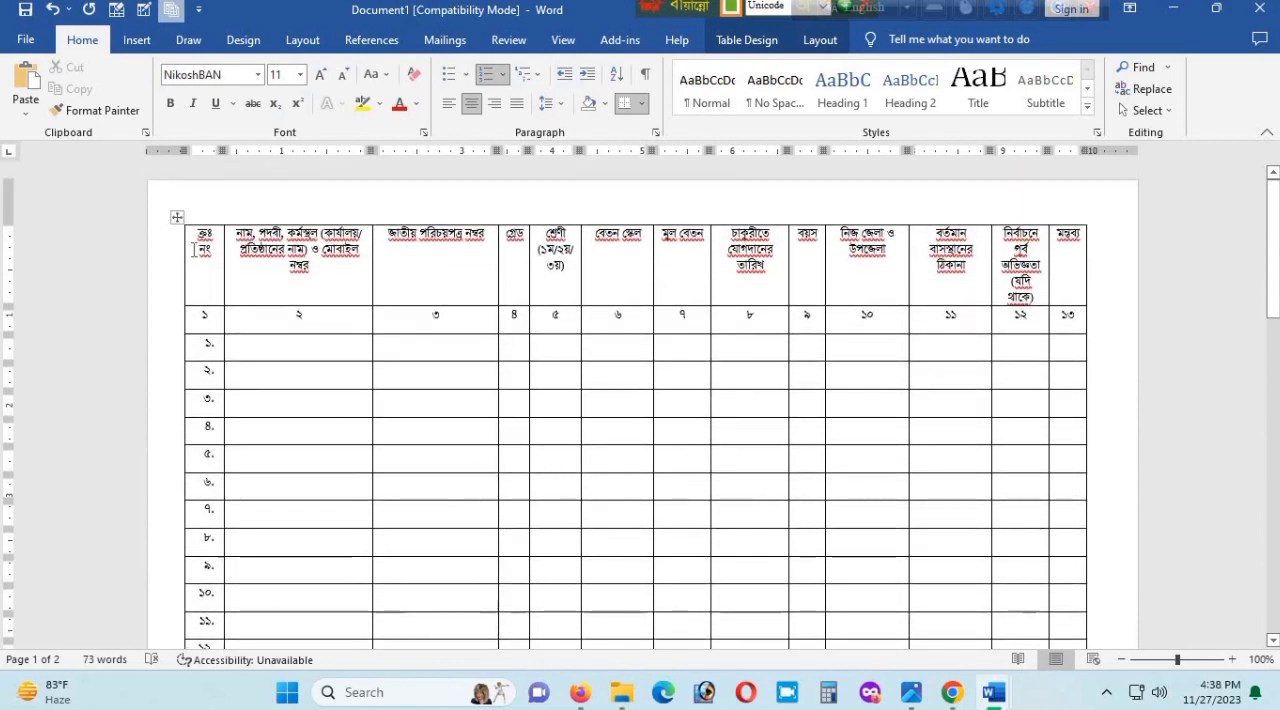
drag(344, 310, 1059, 322)
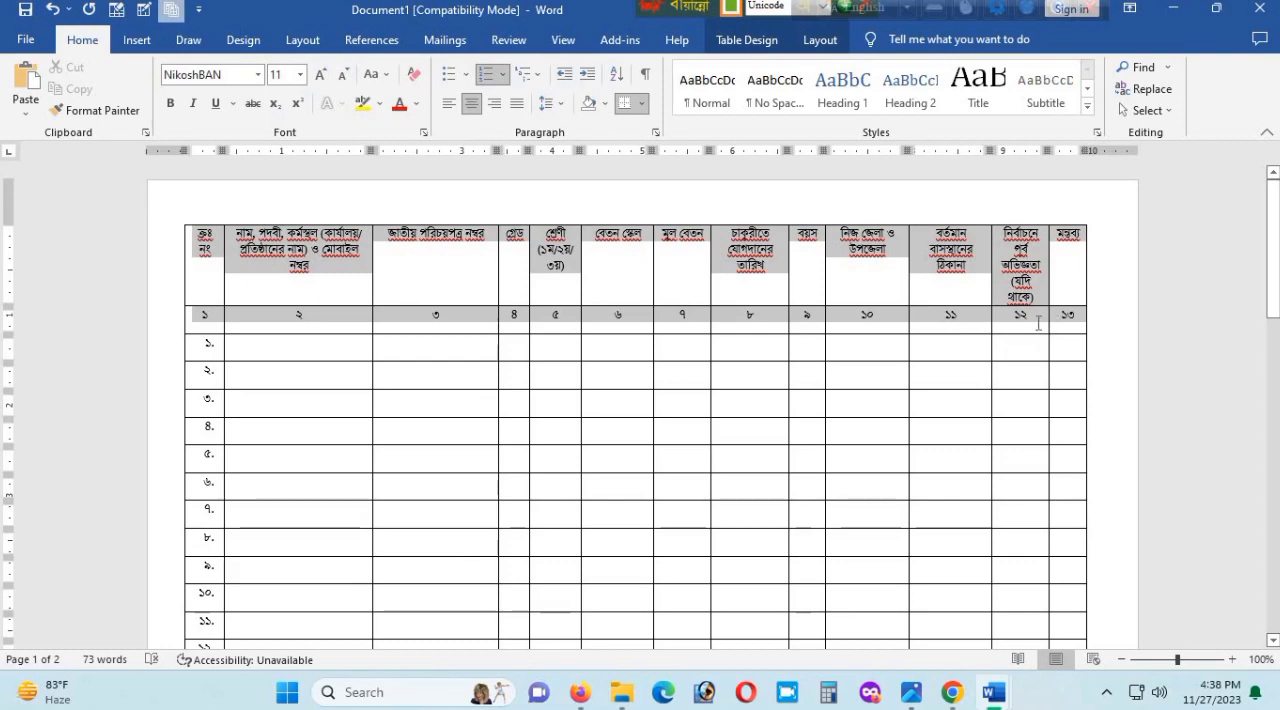
drag(1039, 322, 1030, 318)
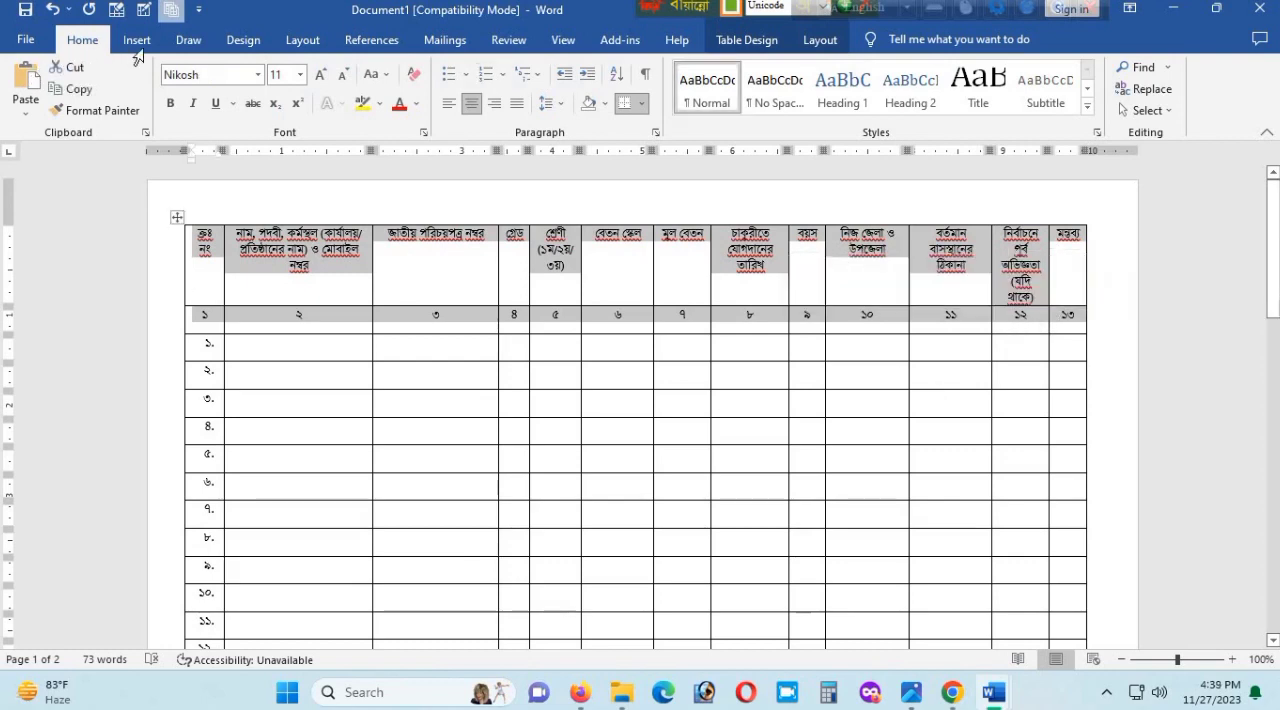
click(820, 39)
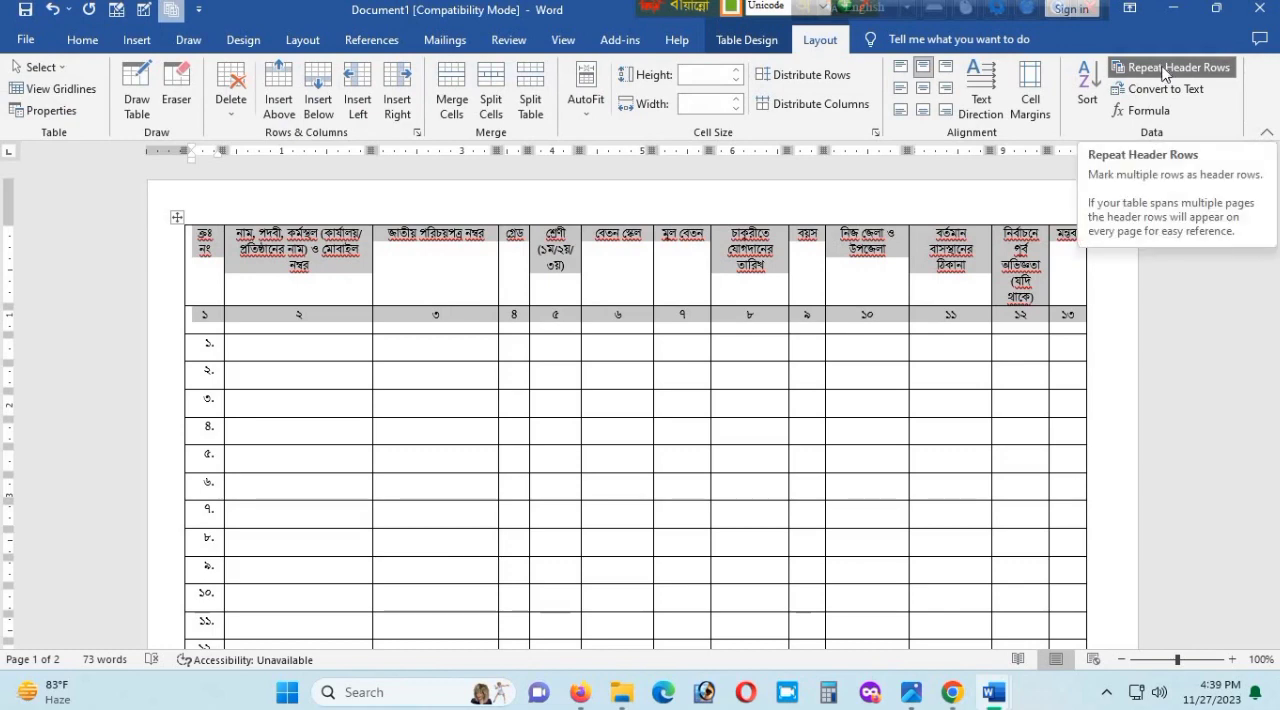
click(1165, 70)
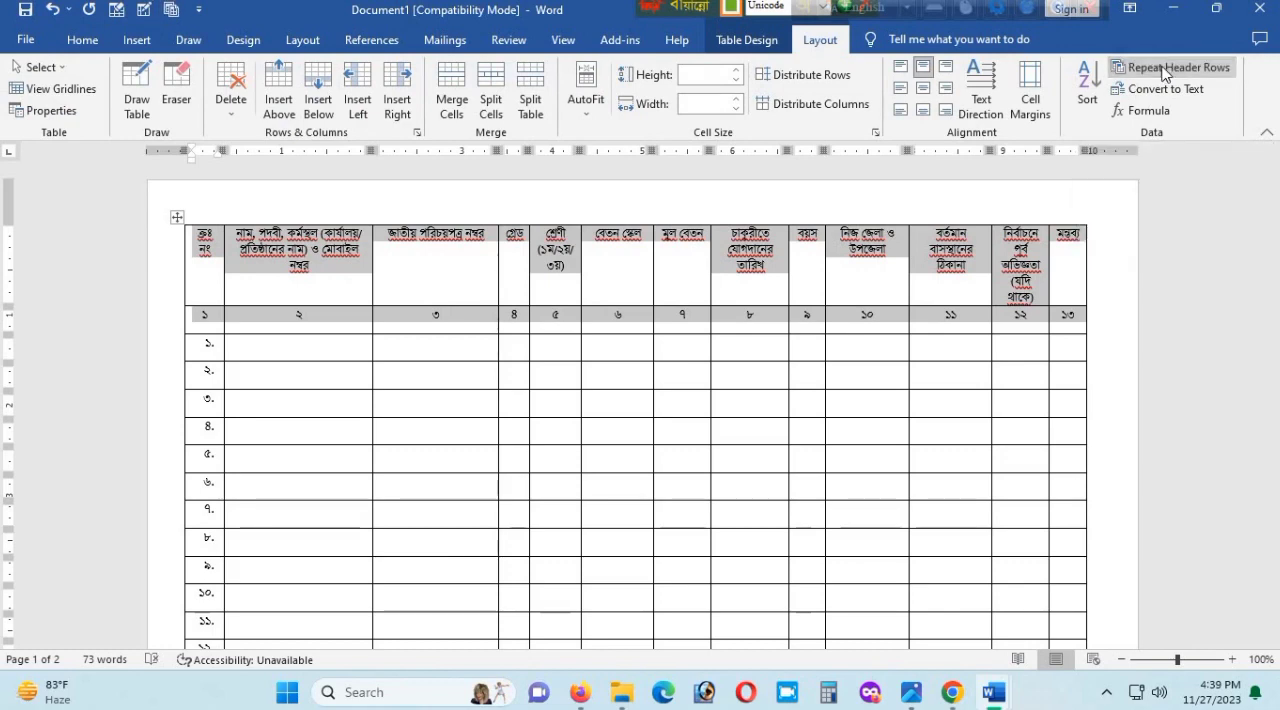
scroll(905, 475, down, 10)
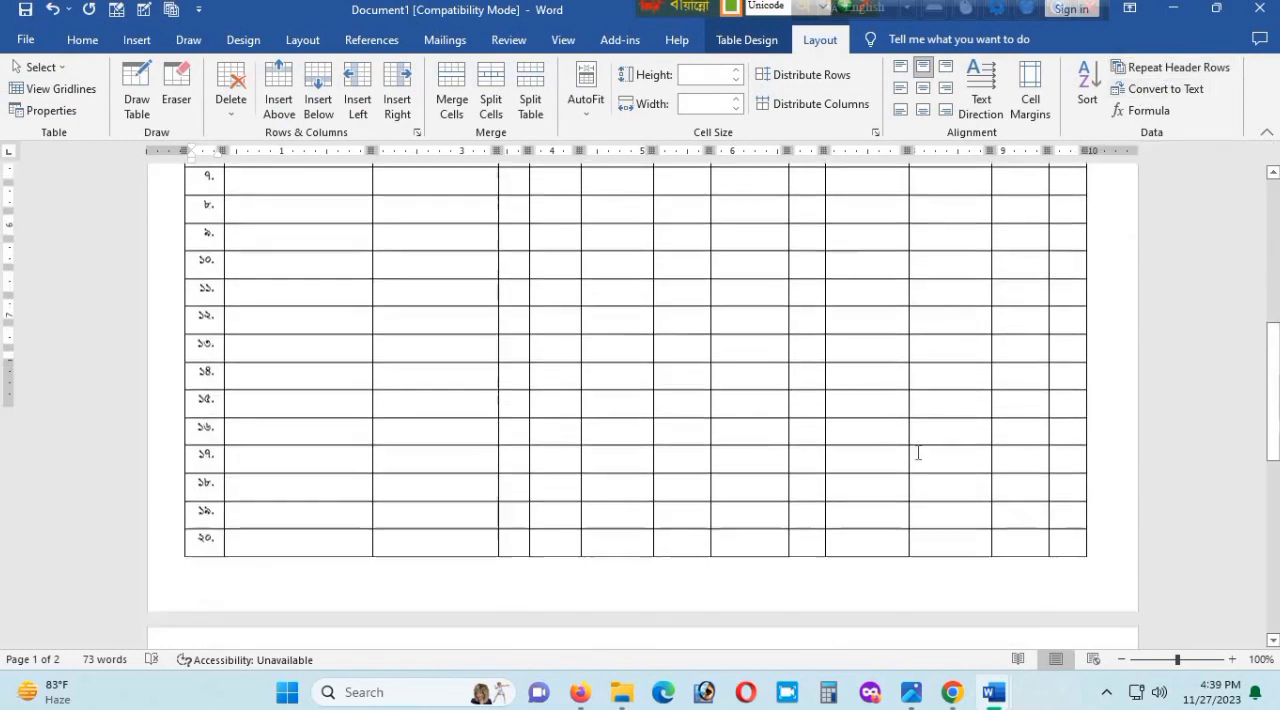
scroll(1128, 166, up, 3)
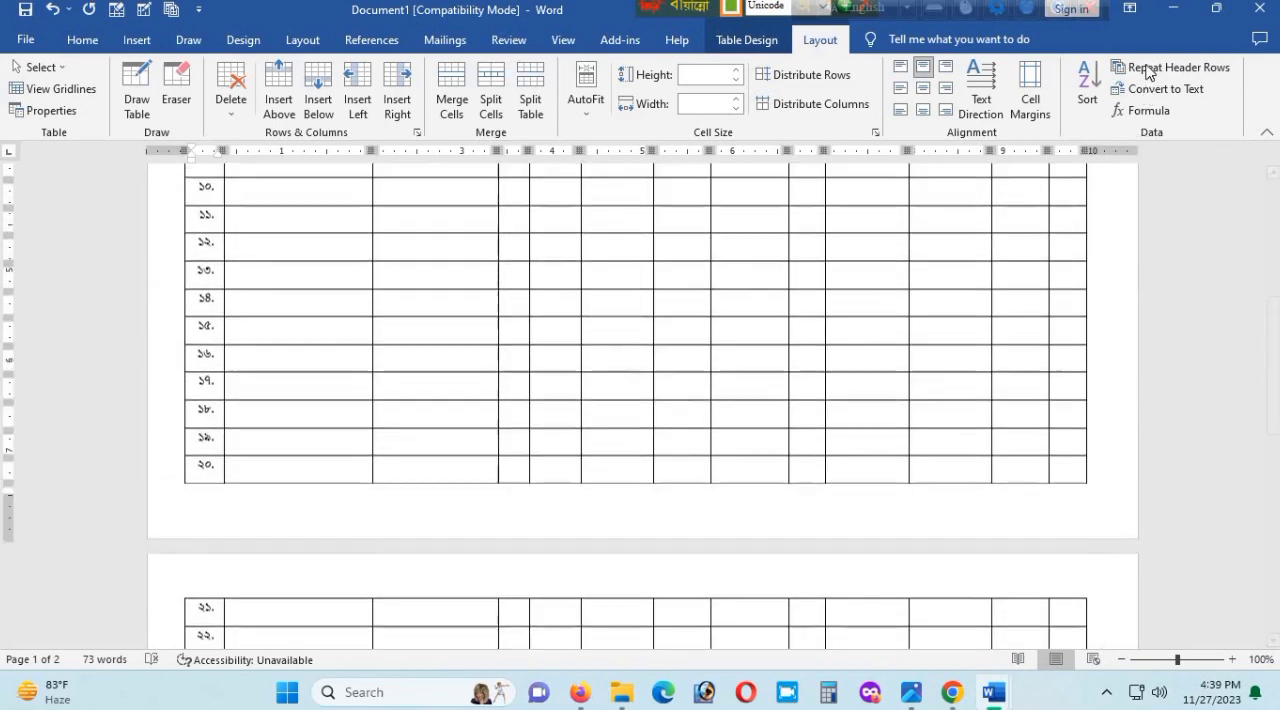
click(1148, 70)
scroll(754, 447, down, 5)
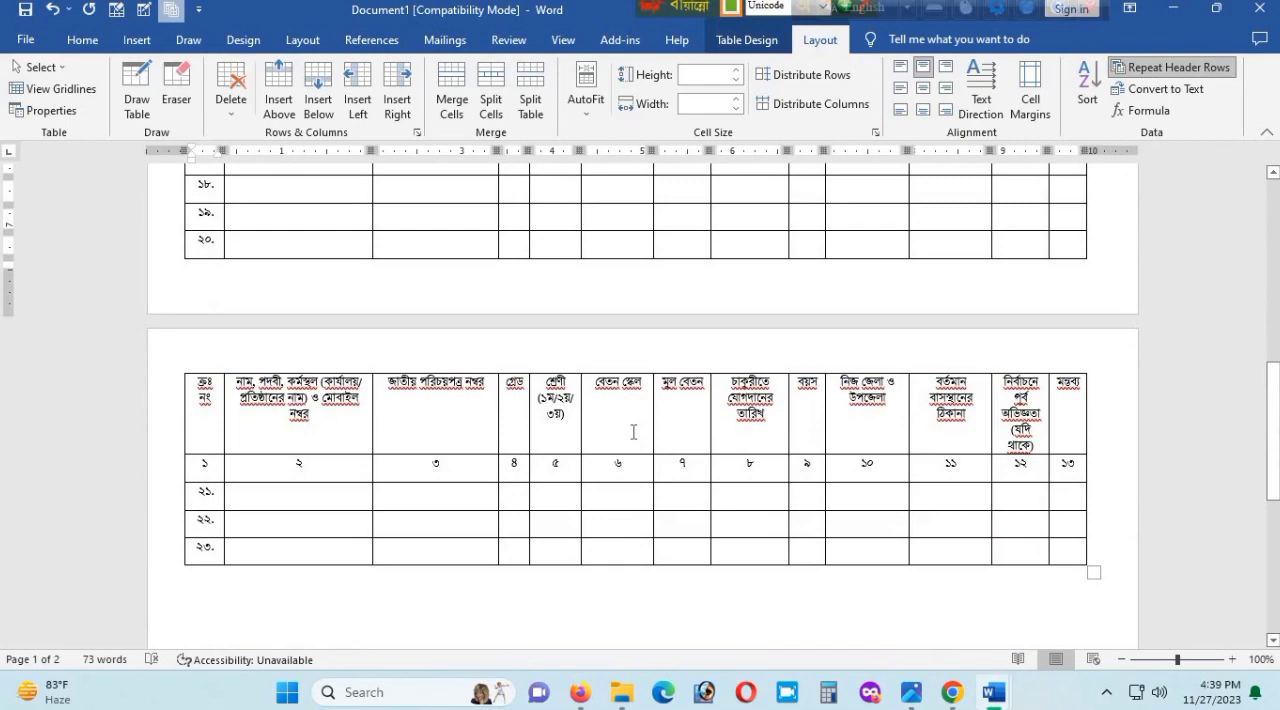
scroll(633, 432, up, 10)
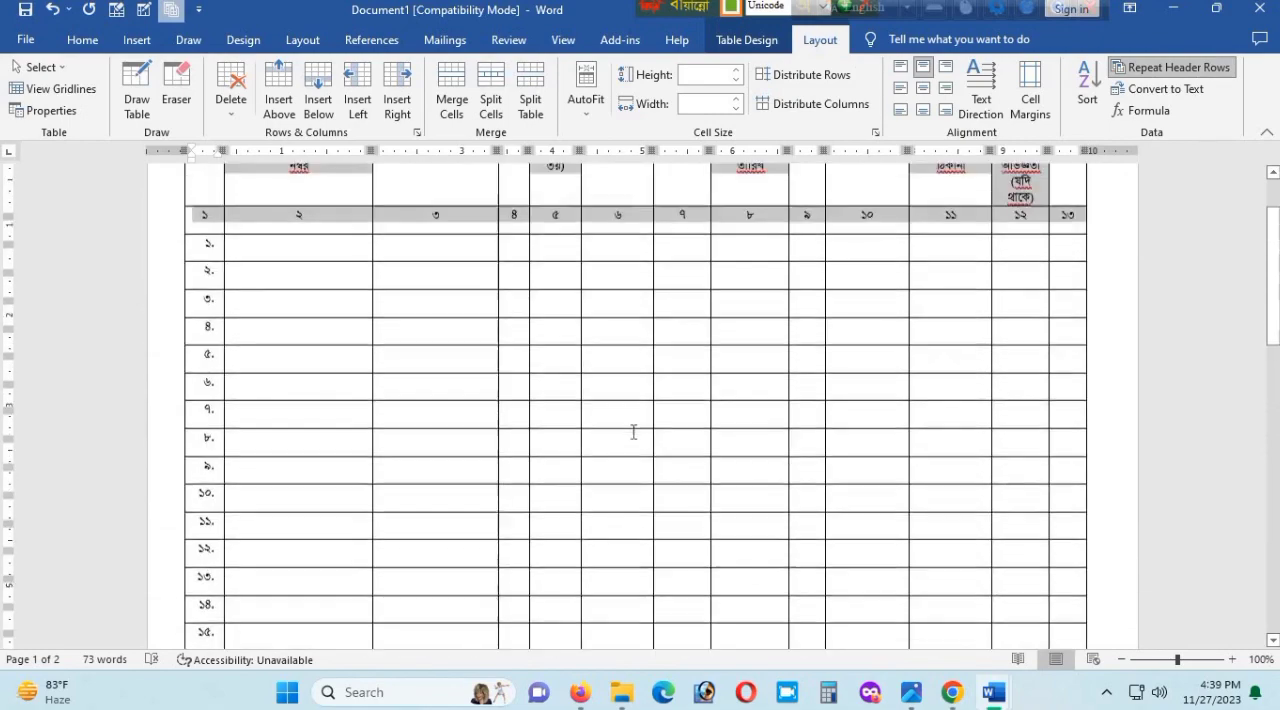
scroll(640, 440, up, 2)
- Insert four more numbered rows in the second page's part of the table, up to serial number ২৭
scroll(1103, 555, down, 10)
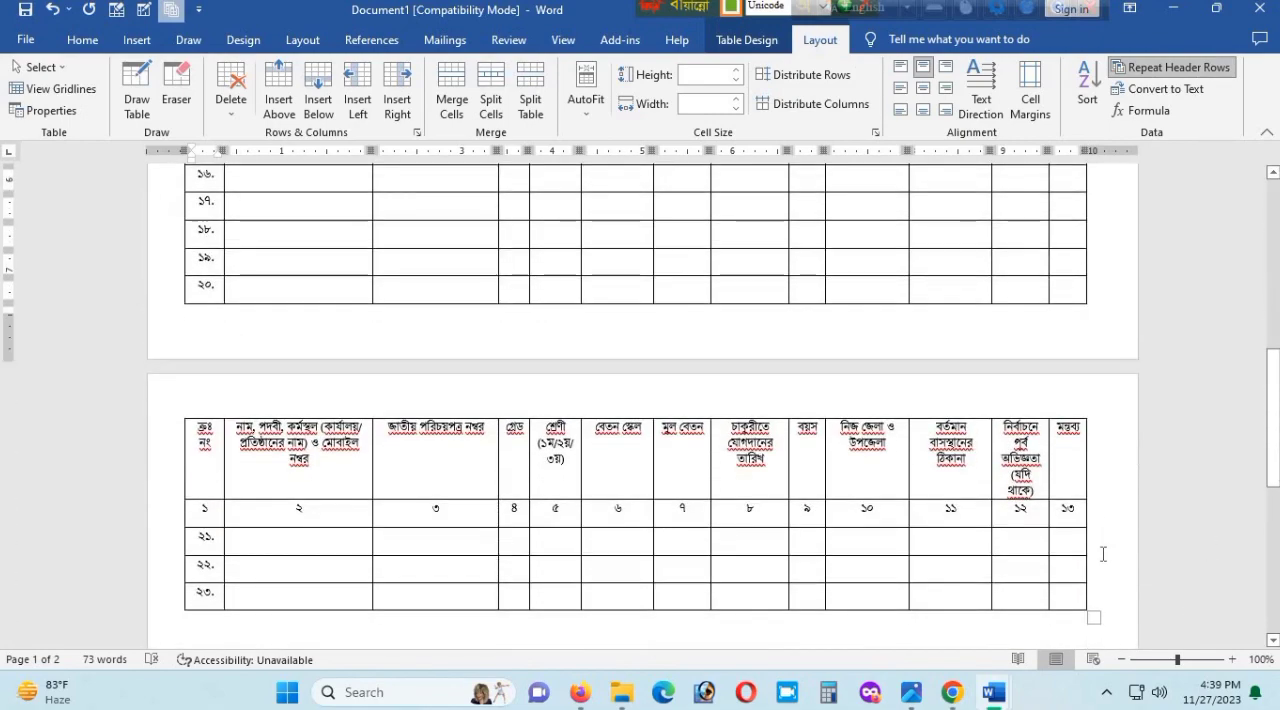
click(1103, 554)
key(Return)
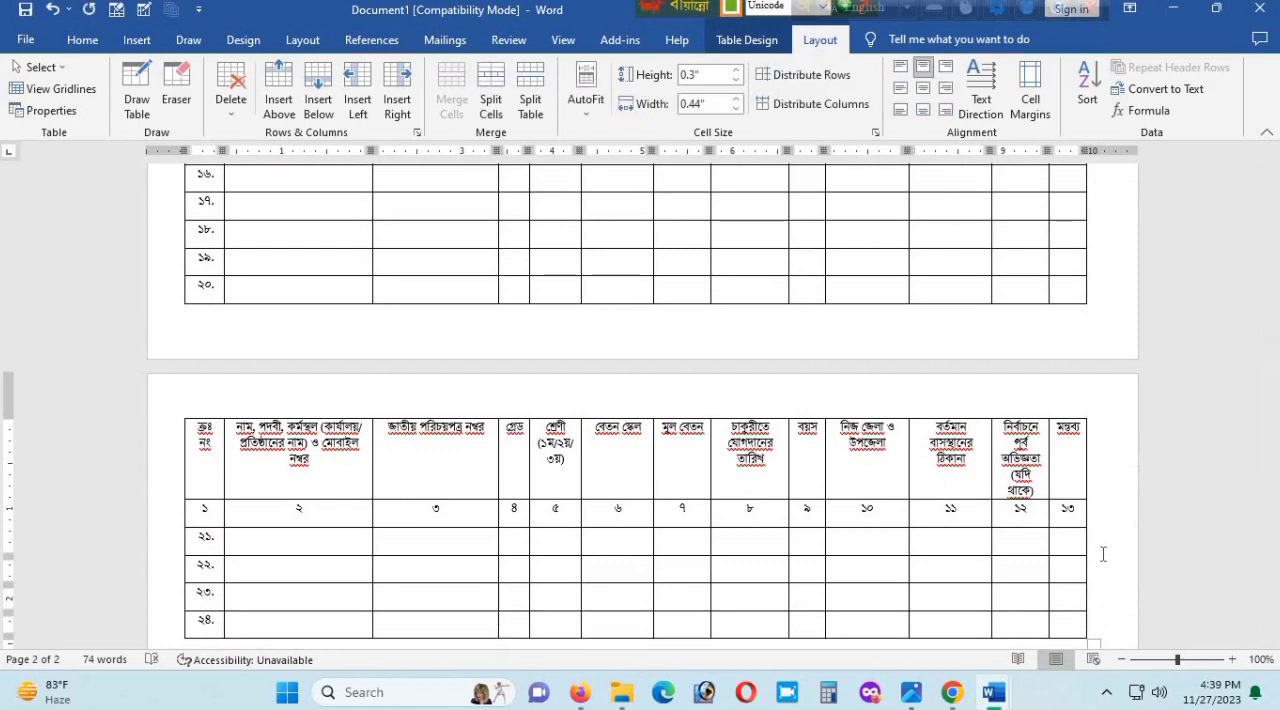
click(1107, 565)
key(Return)
click(1107, 565)
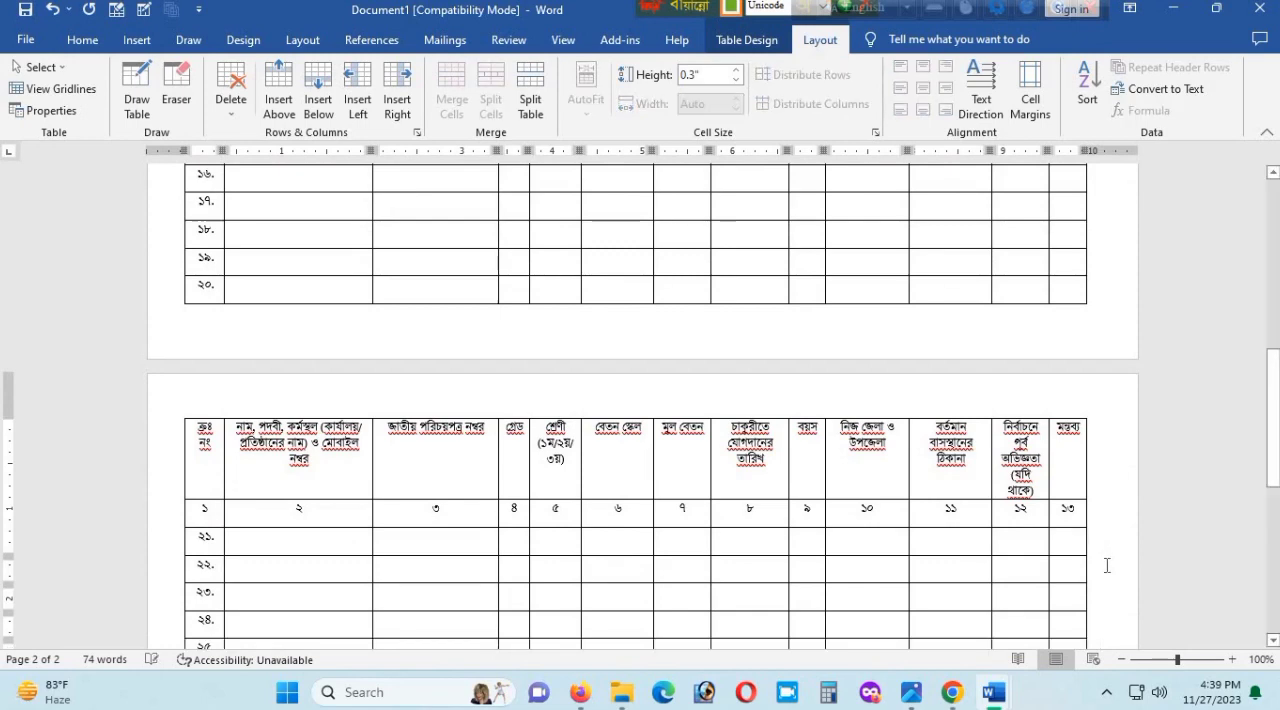
key(Return)
click(1091, 526)
key(Return)
scroll(1092, 421, down, 3)
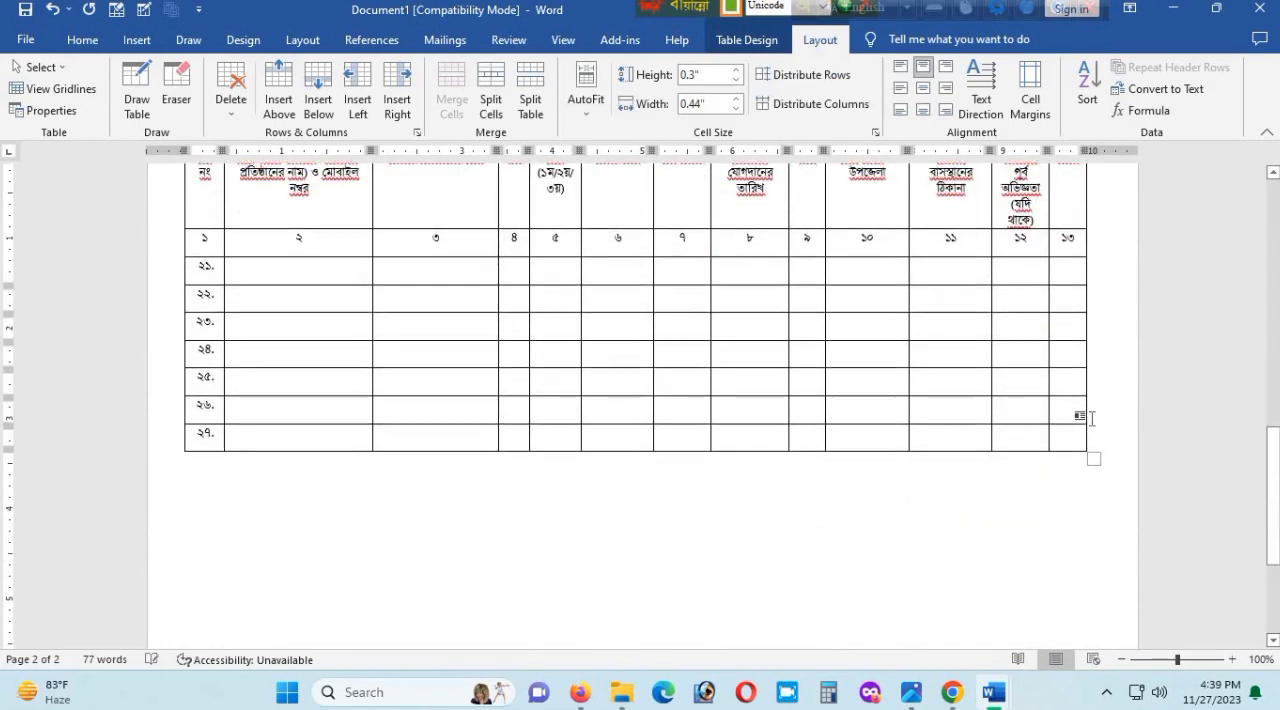
- Fill the second page with thirteen more numbered table rows, up to serial number ৪০
click(1092, 421)
key(Return)
key(Return)
key(Return)
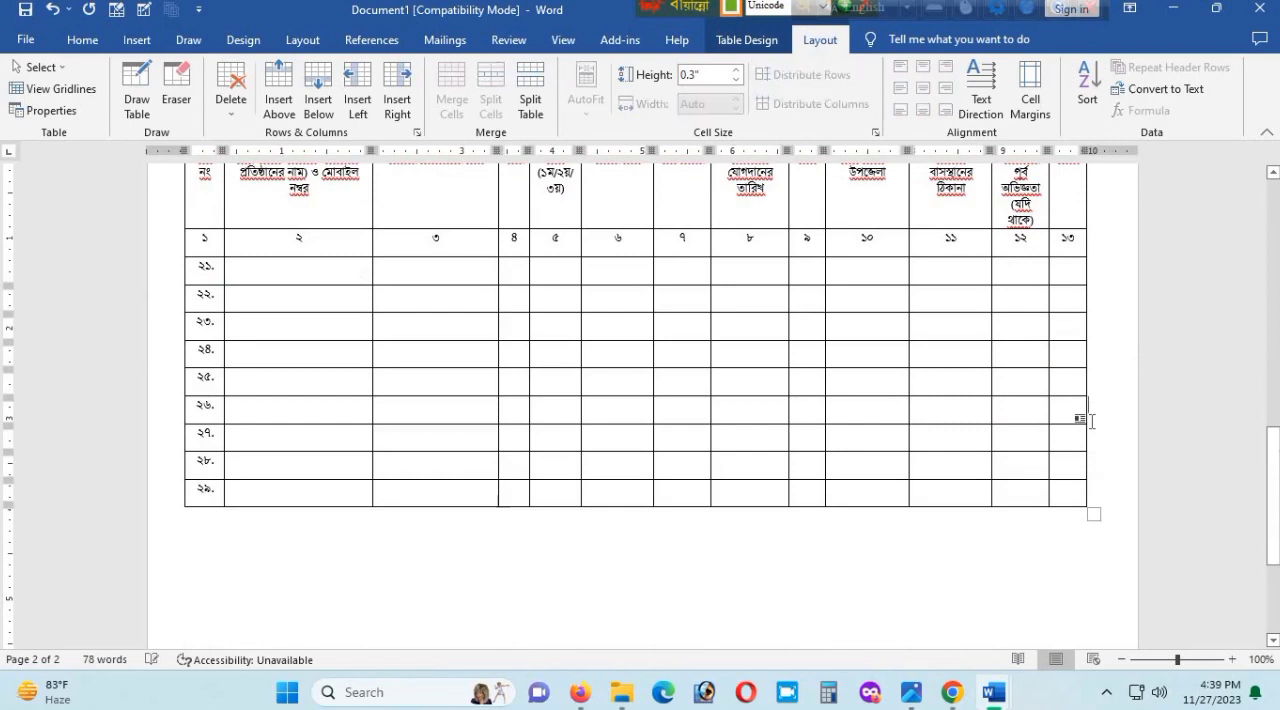
key(Return)
key(Return)
key(Return)
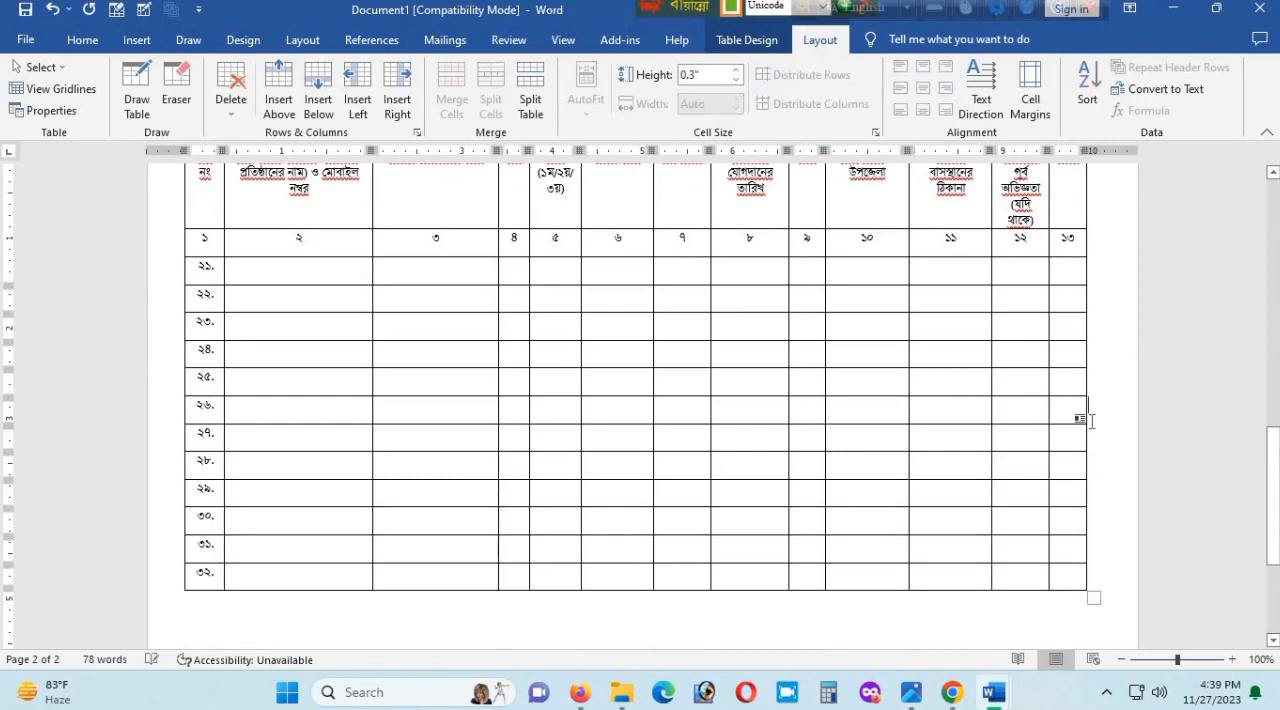
key(Return)
key(Return)
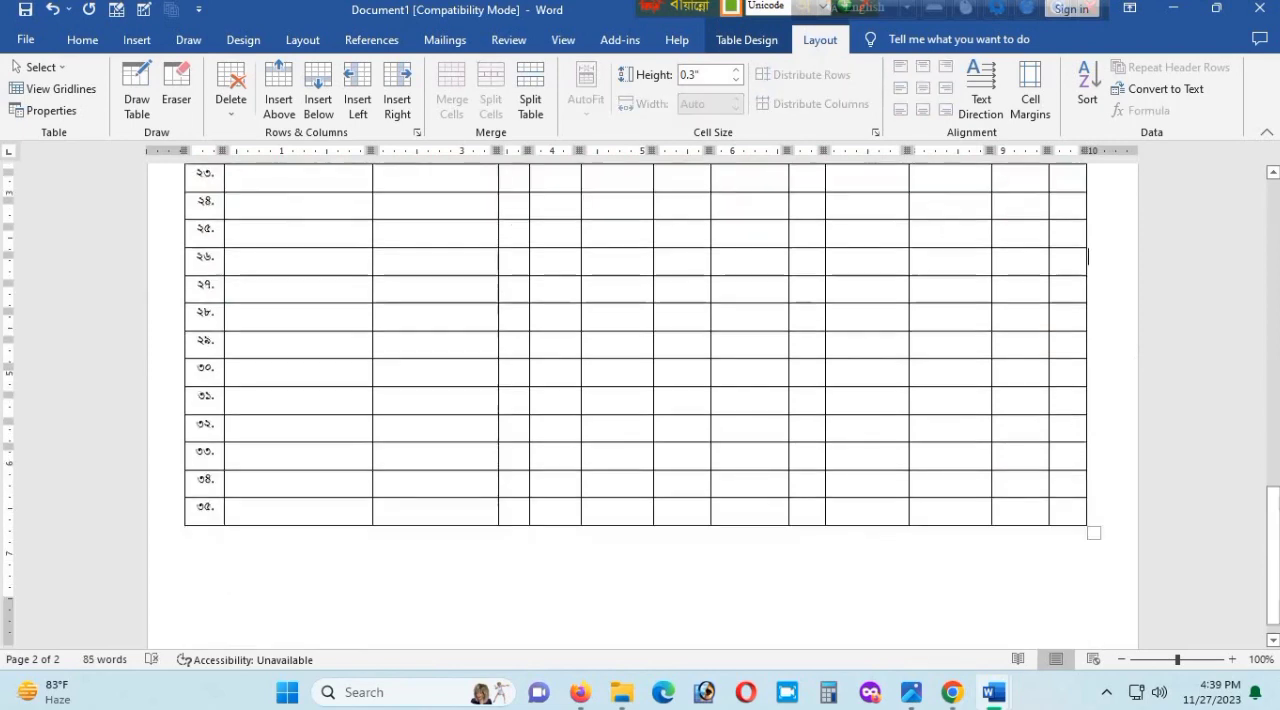
key(Return)
key(Return)
key(Return)
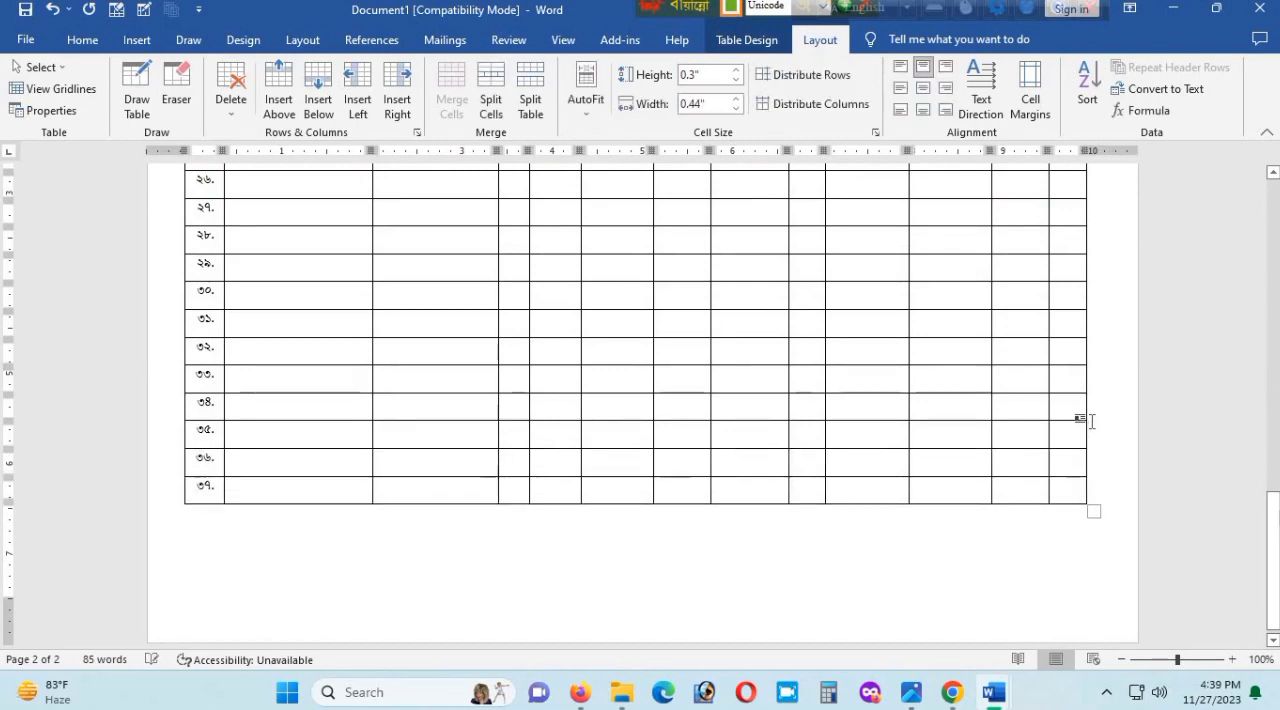
key(Return)
key(Return)
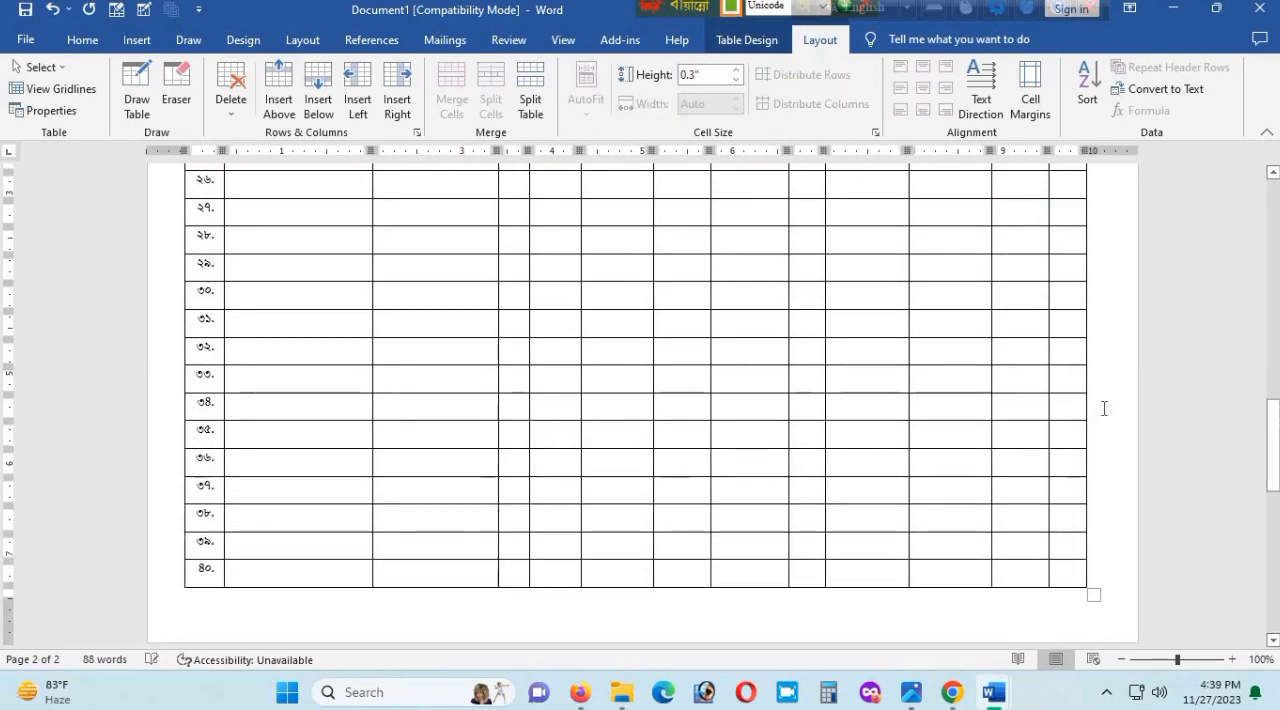
- Extend the table onto a third page with two more rows, serial numbers ৪১ and ৪২
scroll(1103, 406, down, 3)
key(Return)
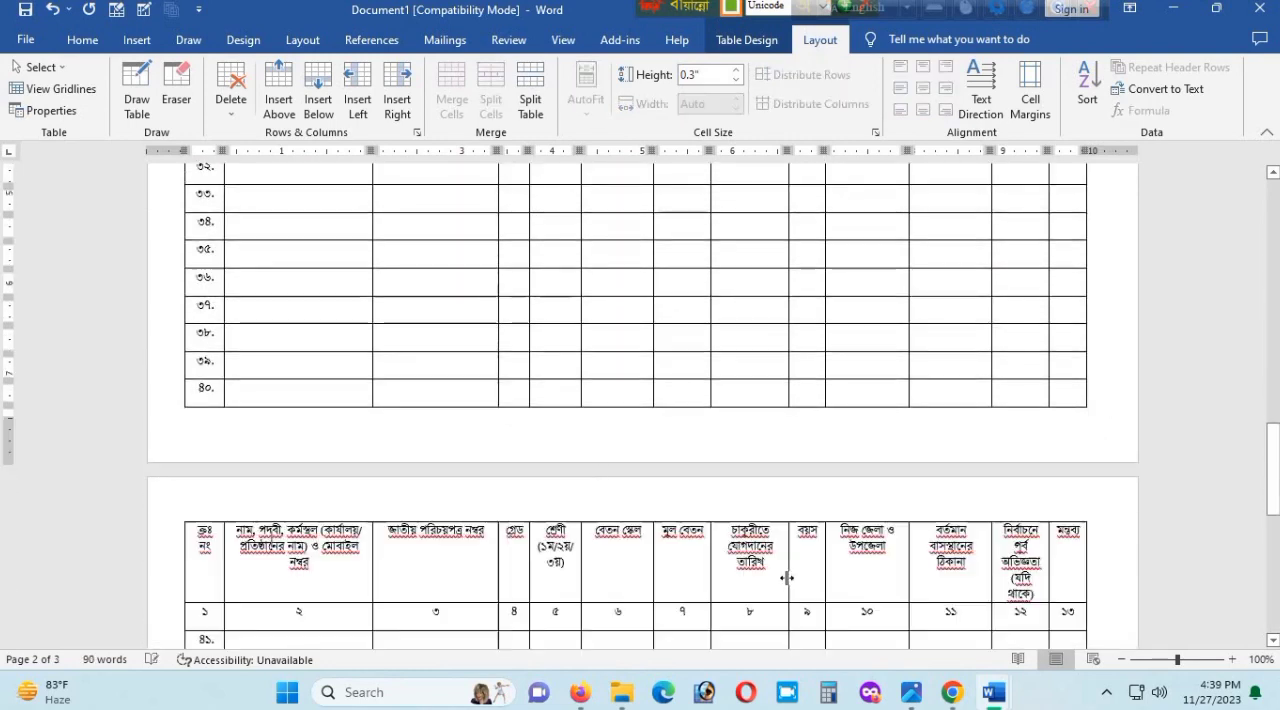
scroll(788, 578, down, 4)
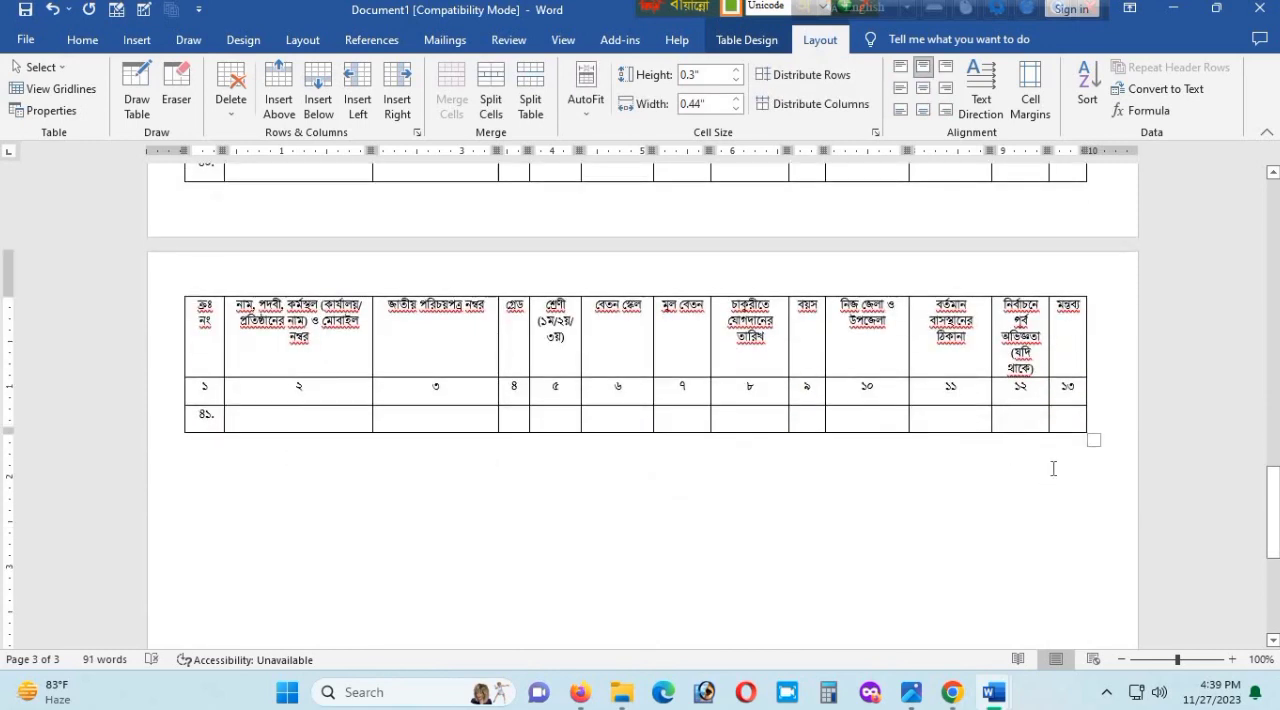
click(1102, 417)
key(Return)
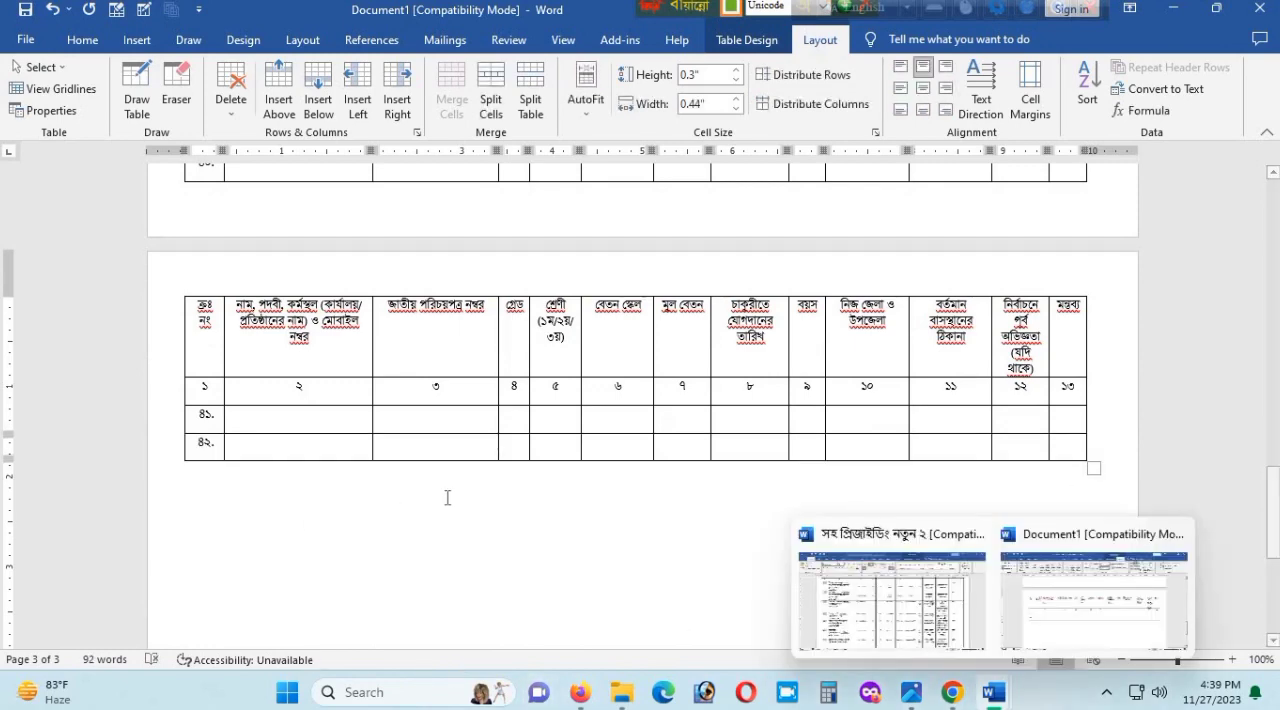
scroll(448, 500, up, 10)
scroll(448, 497, up, 10)
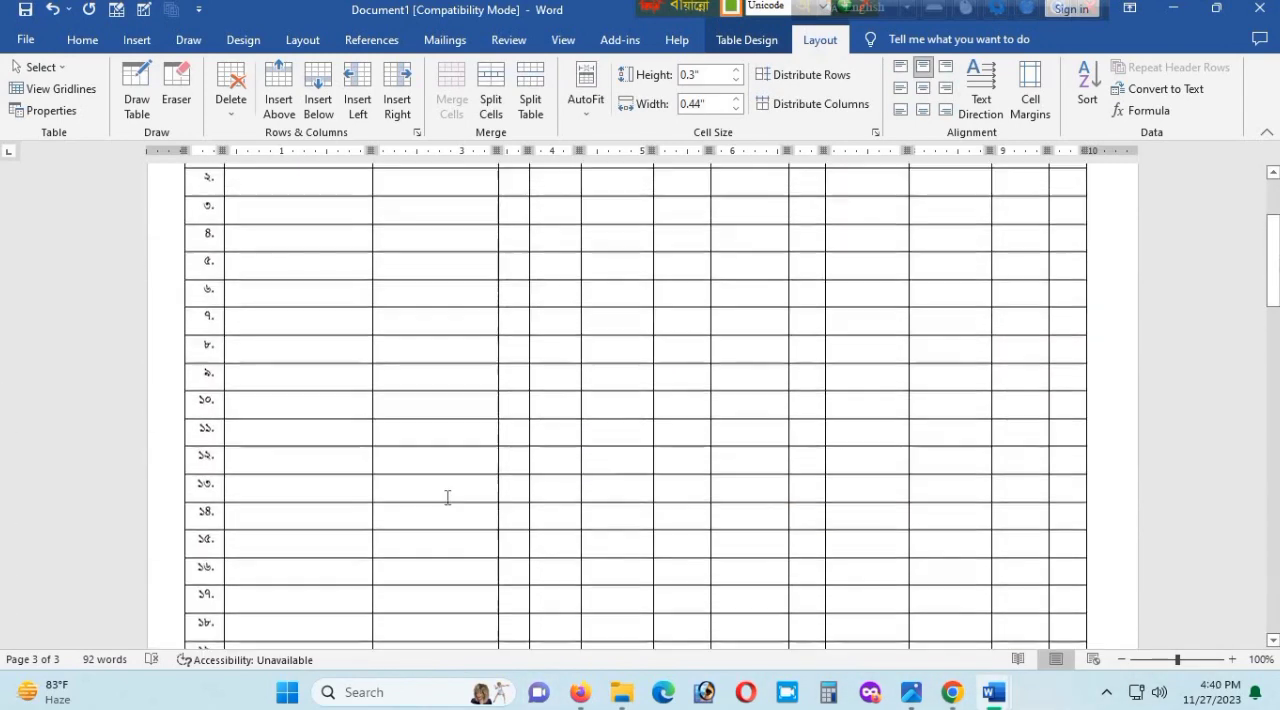
scroll(478, 437, up, 3)
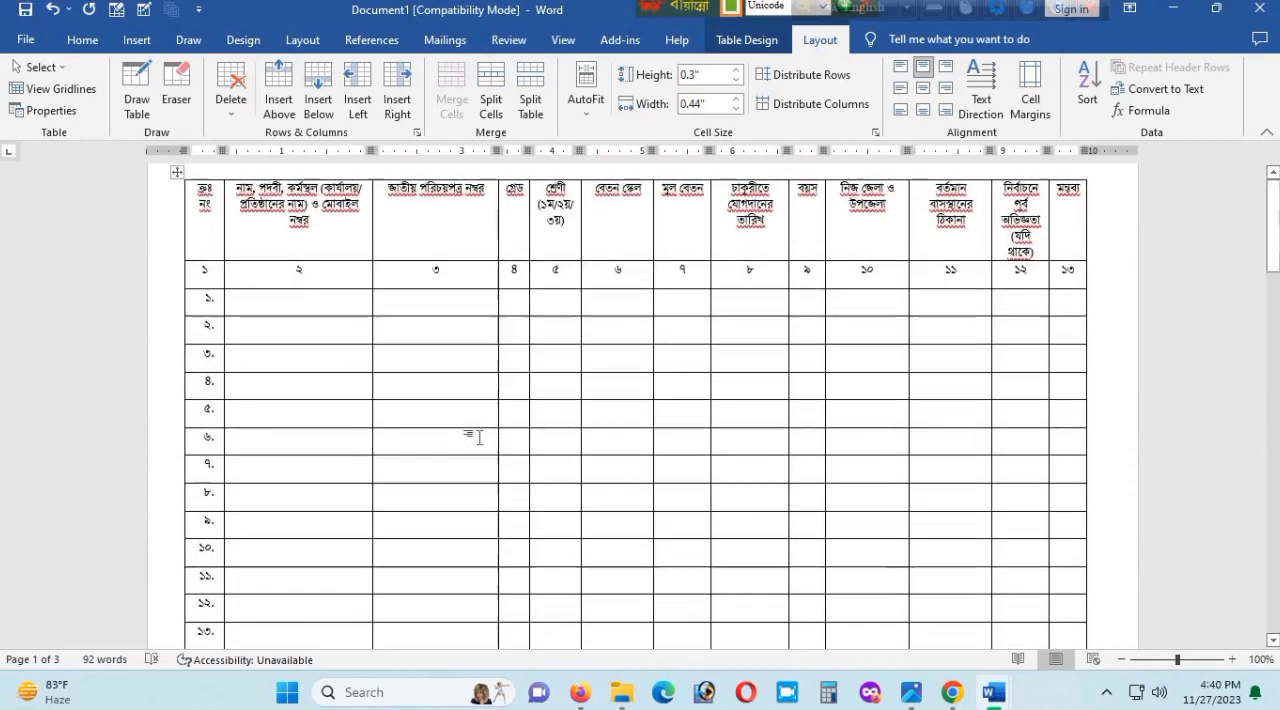